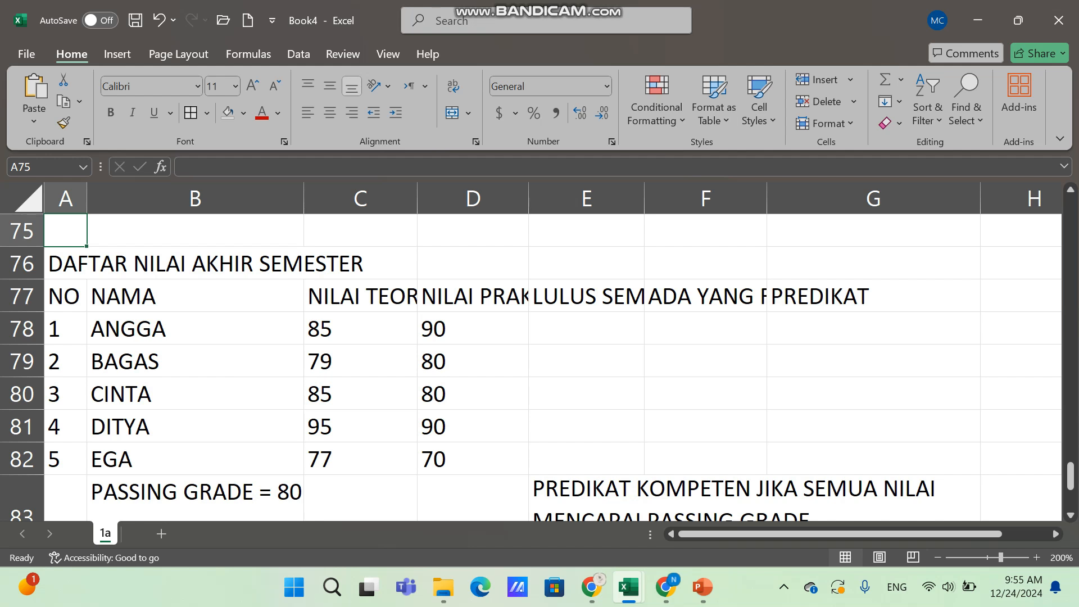
# Apply all borders and a thick outside border to the grade table in A77:G82
pyautogui.moveTo(66, 296); pyautogui.dragTo(873, 458)
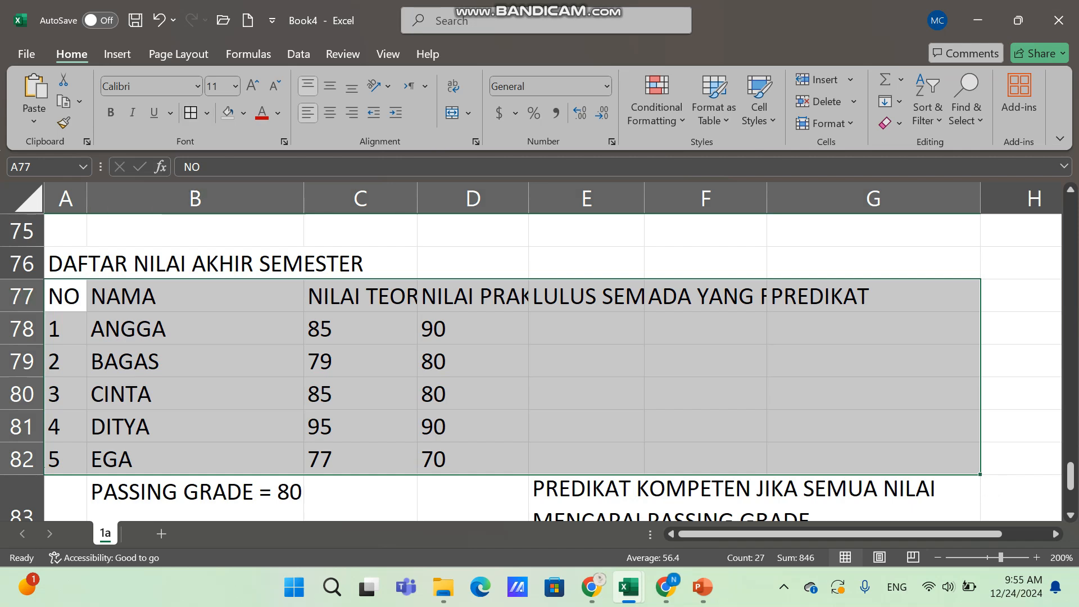
pyautogui.click(207, 112)
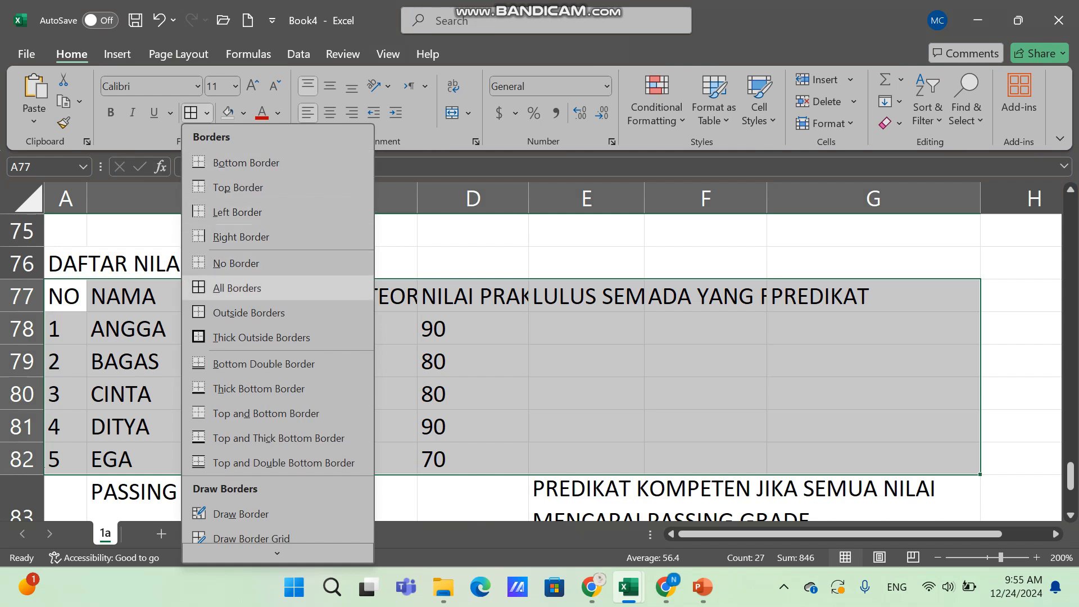
pyautogui.click(236, 287)
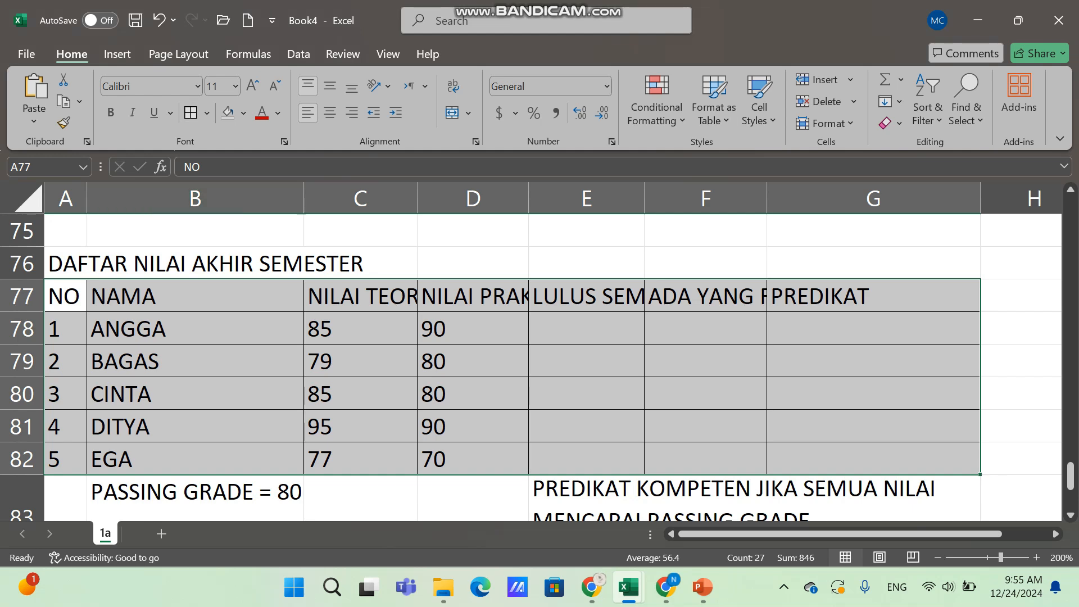
pyautogui.click(206, 113)
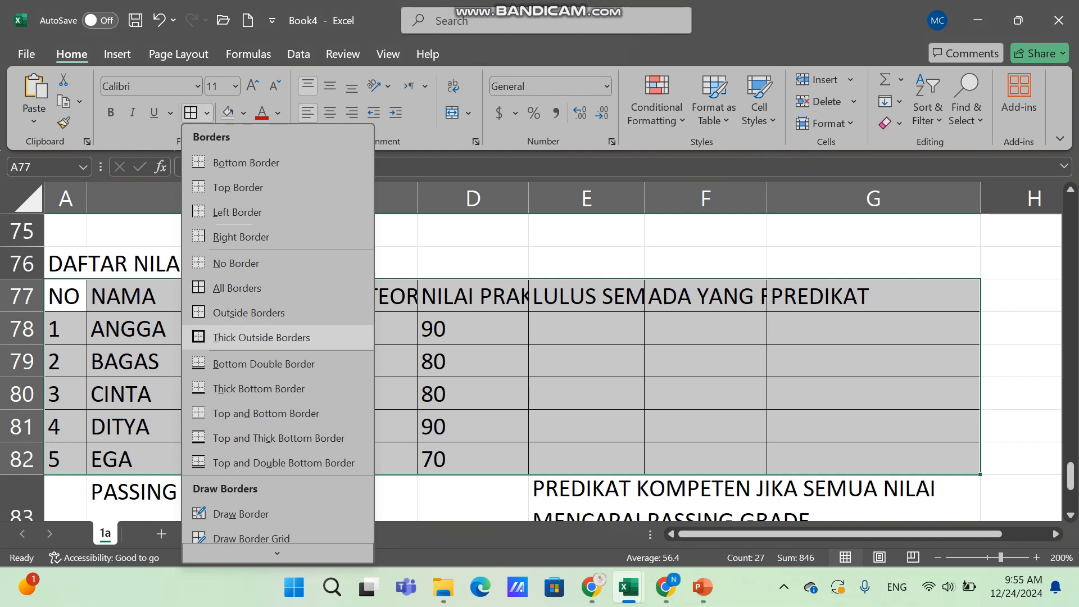
pyautogui.click(261, 337)
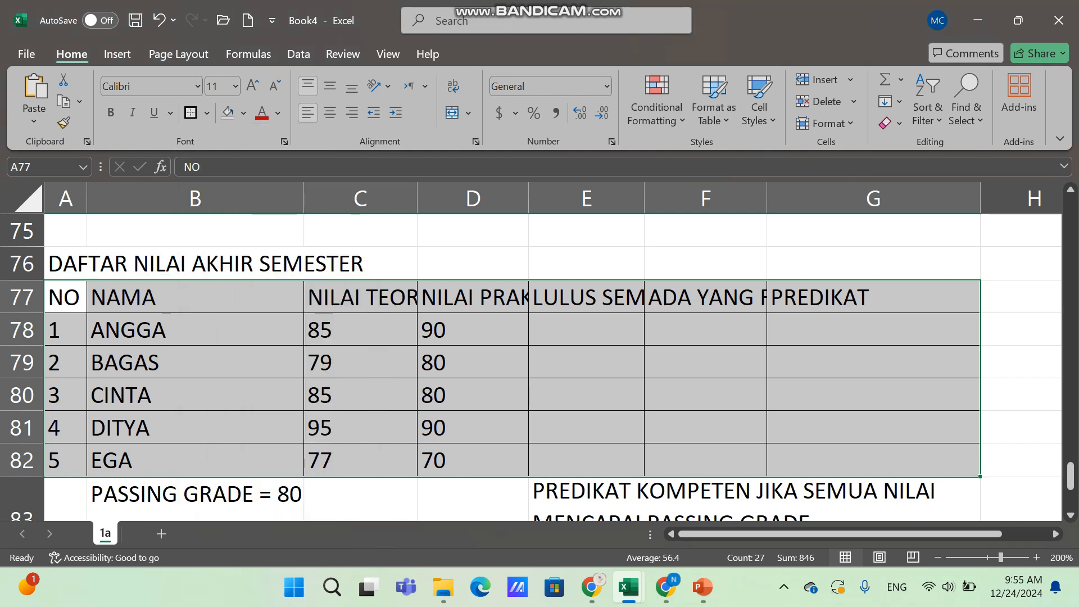
# Fill the header row A77:G77 with the standard light green colour
pyautogui.moveTo(65, 297); pyautogui.dragTo(871, 297)
pyautogui.click(243, 112)
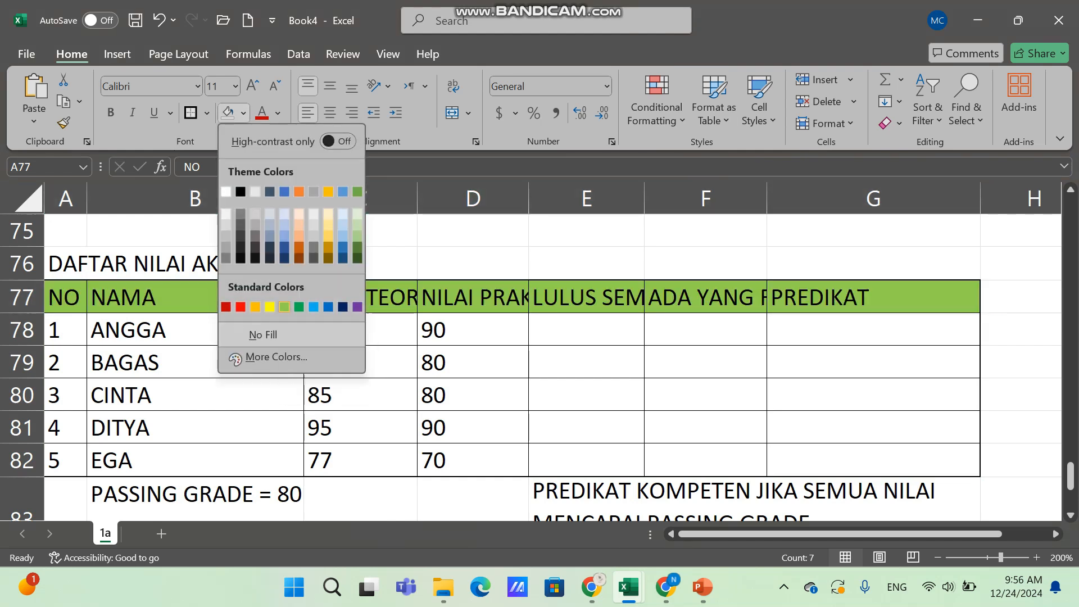
pyautogui.click(284, 307)
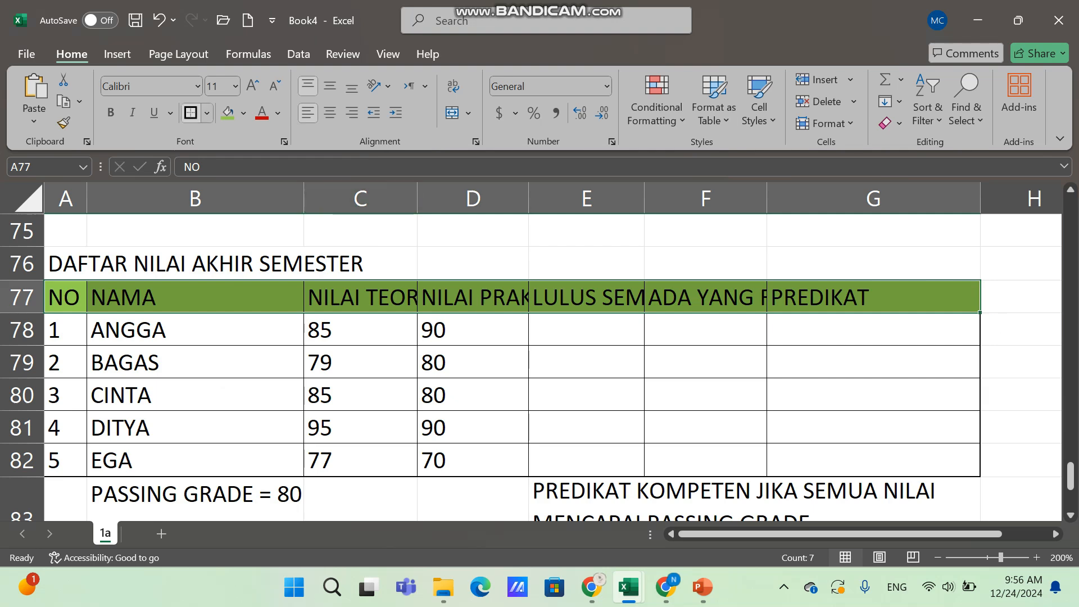
# Add a bottom double border to the header row A77:G77 and centre its text horizontally and vertically
pyautogui.click(206, 112)
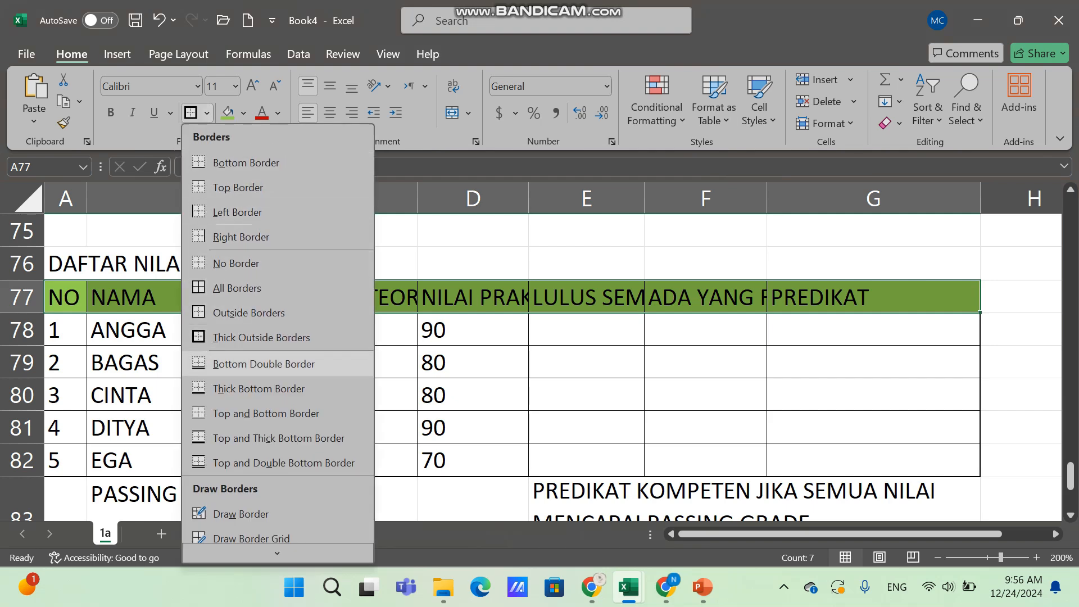
pyautogui.click(264, 364)
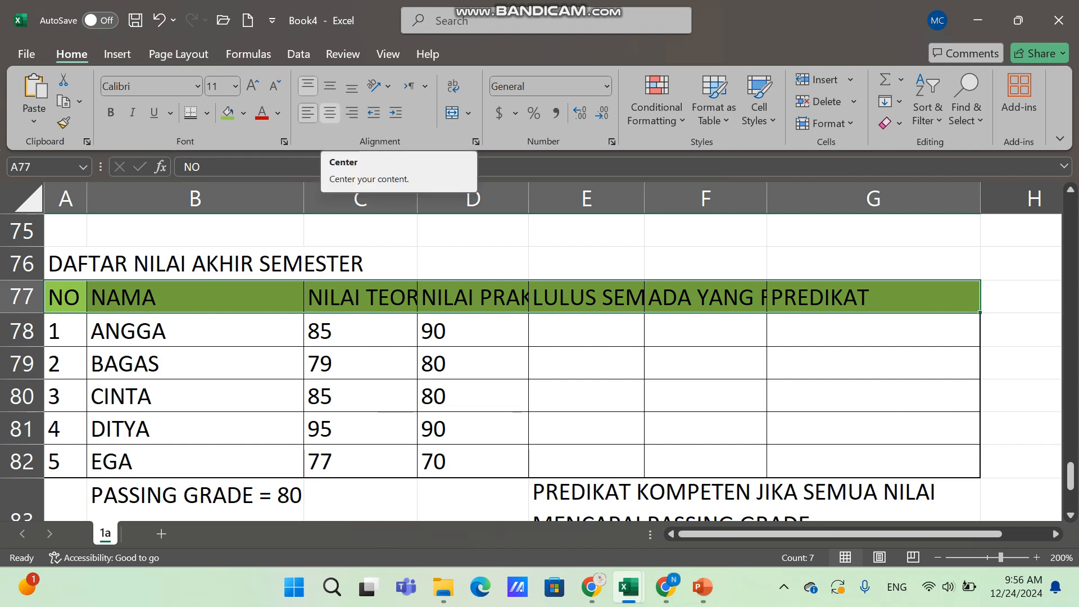
pyautogui.click(329, 112)
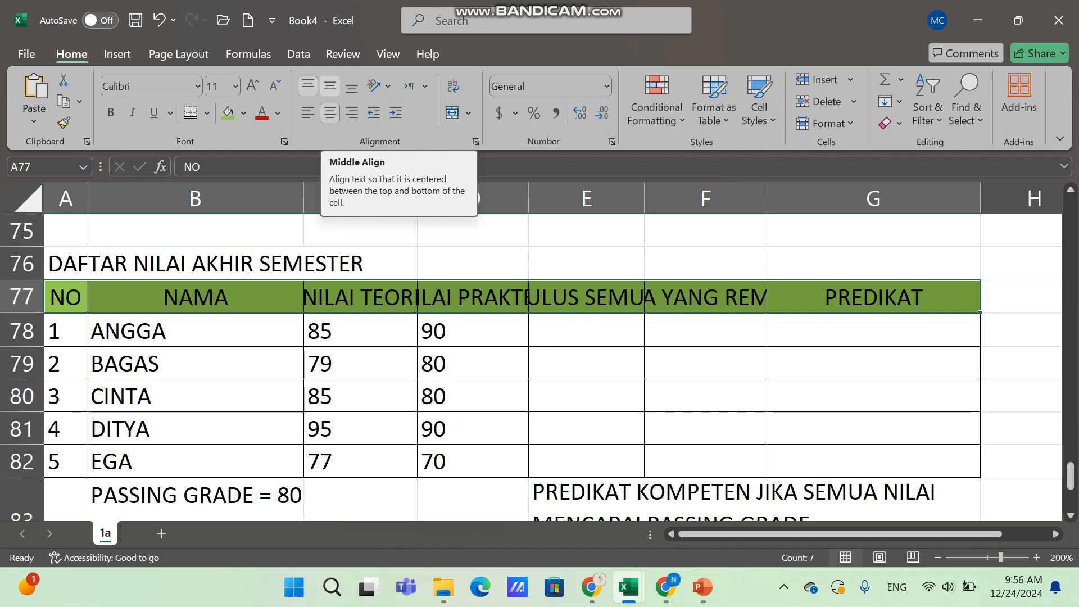
pyautogui.click(329, 86)
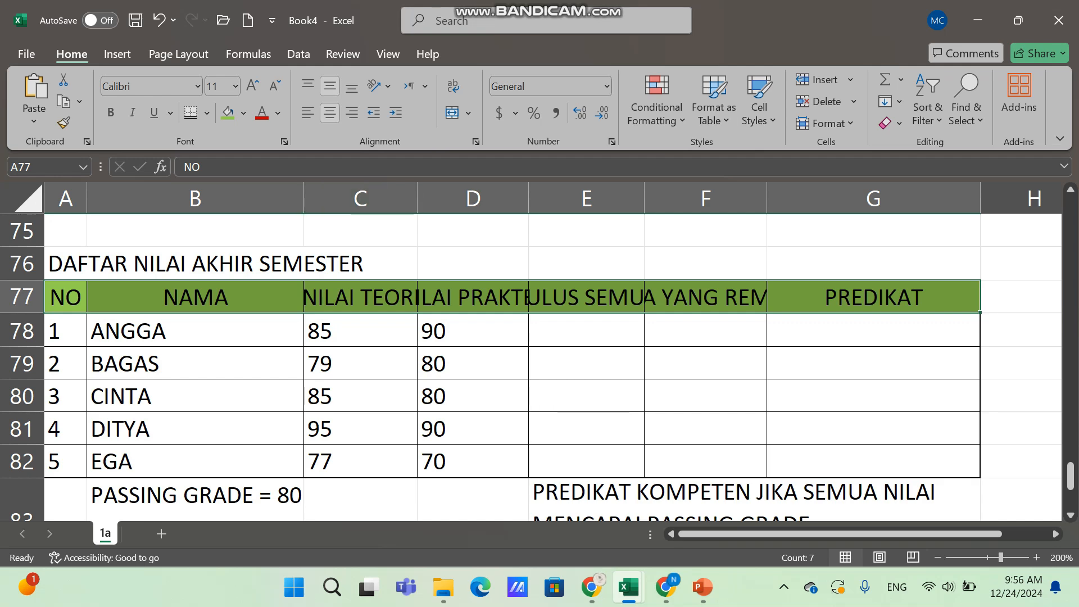
# Wrap the text of the headers in C77:F77 and make row 77 tall enough for two lines
pyautogui.click(360, 296)
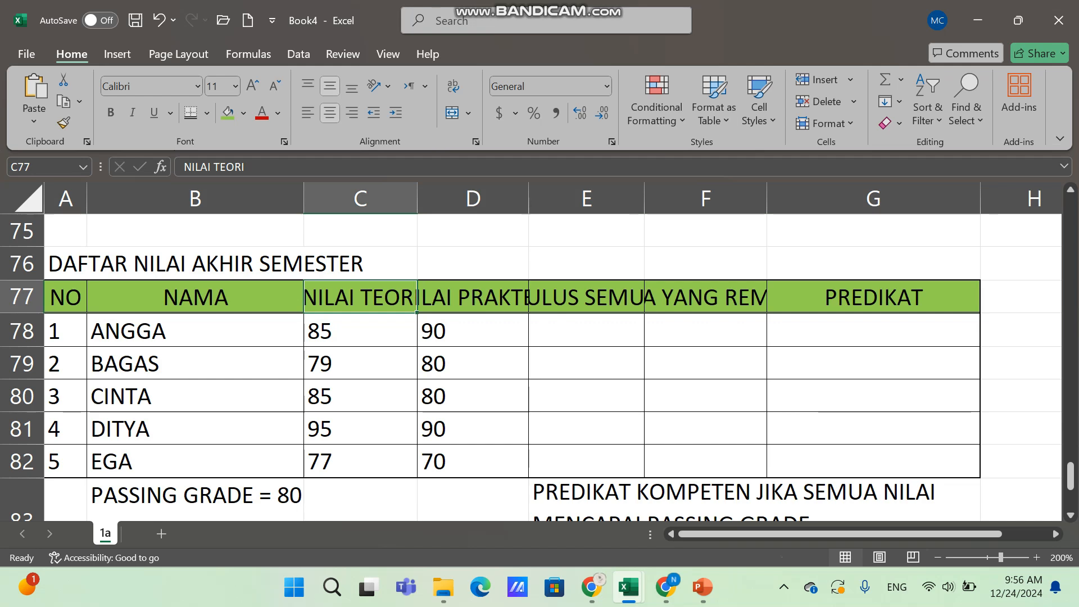
pyautogui.hotkey('shift', 'Right')
pyautogui.hotkey('shift', 'Right')
pyautogui.hotkey('shift', 'Right')
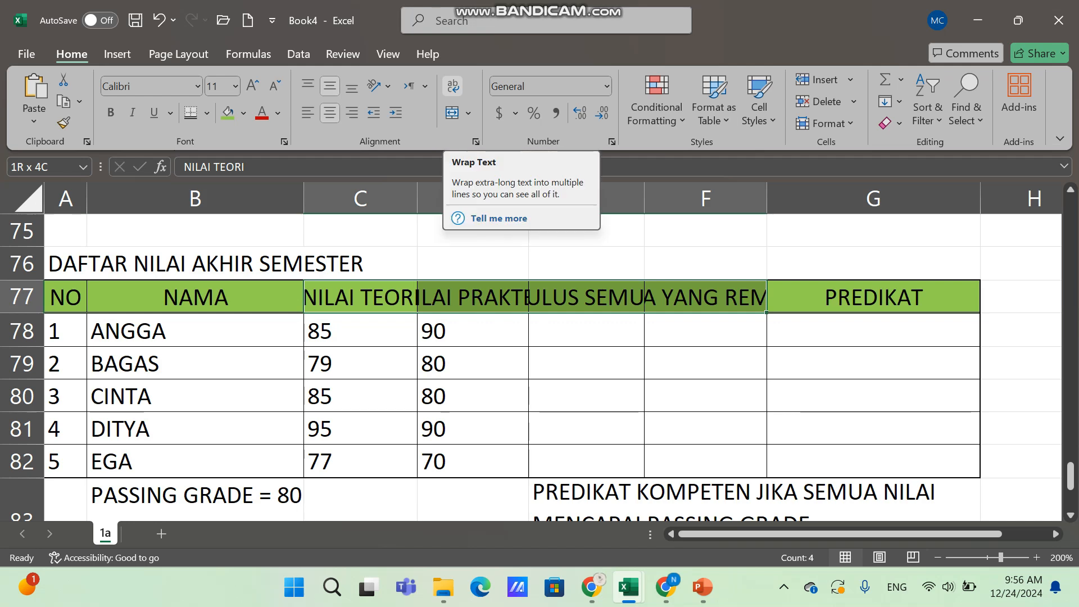
pyautogui.click(453, 86)
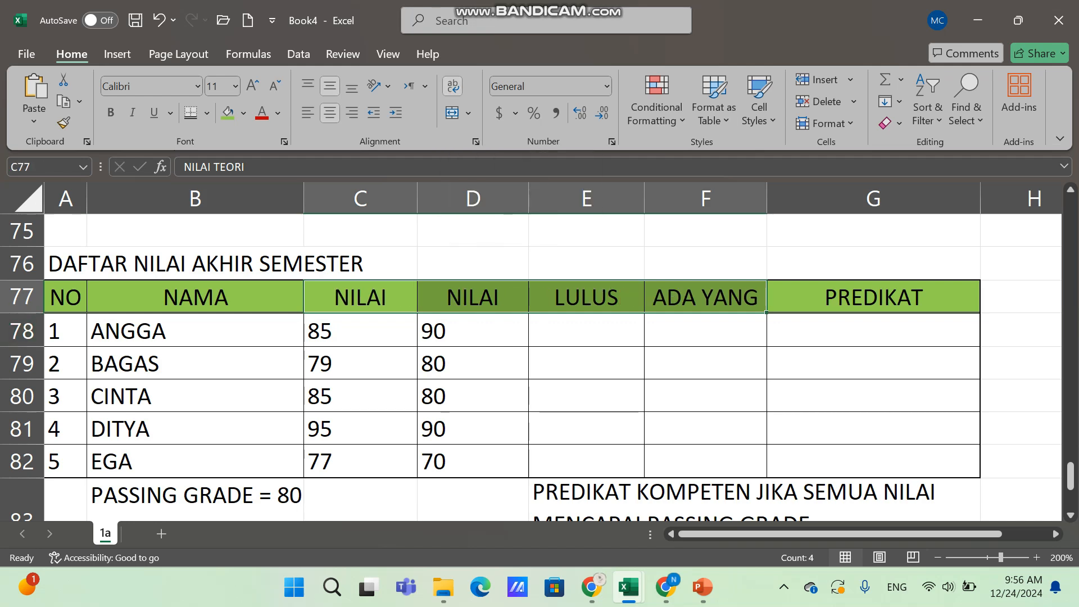
pyautogui.moveTo(23, 313); pyautogui.dragTo(23, 342)
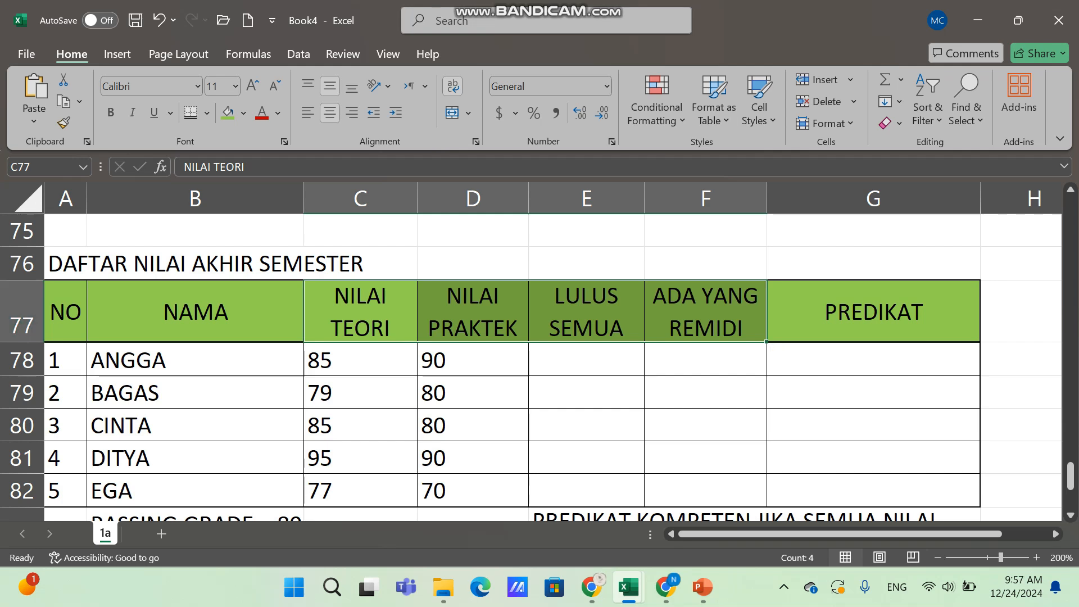
# Centre the theory and practice scores in C78:D82 horizontally
pyautogui.moveTo(360, 360); pyautogui.dragTo(473, 491)
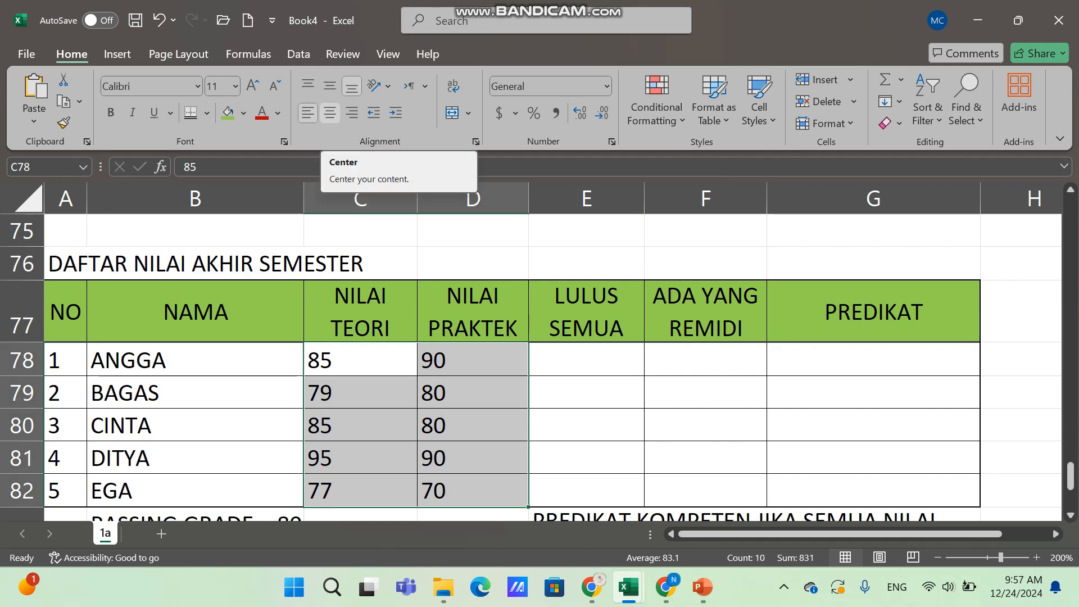
pyautogui.click(330, 112)
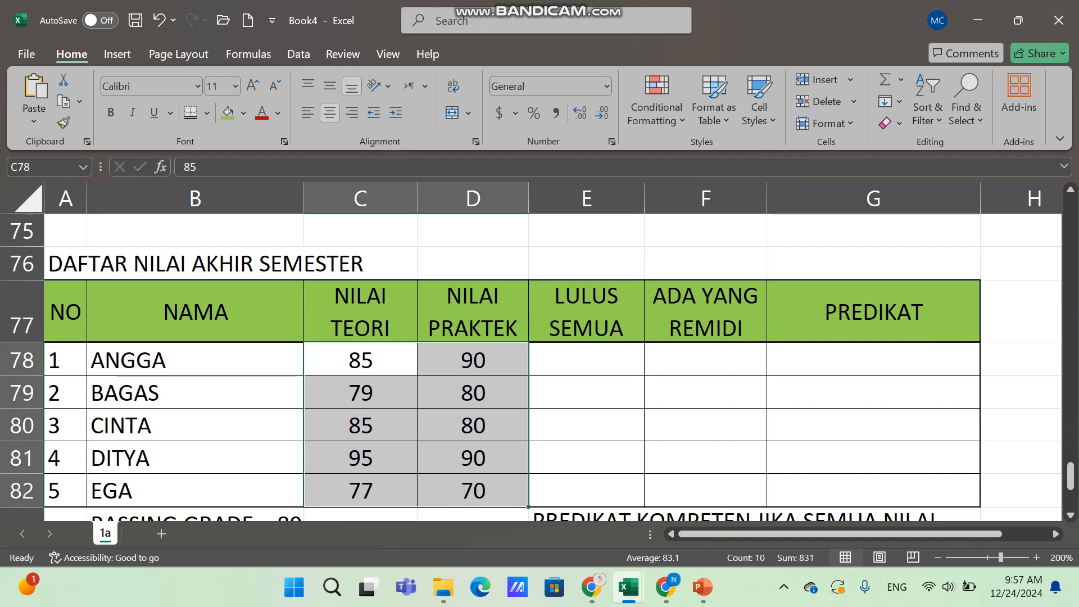
pyautogui.scroll(-1, 530, 365)
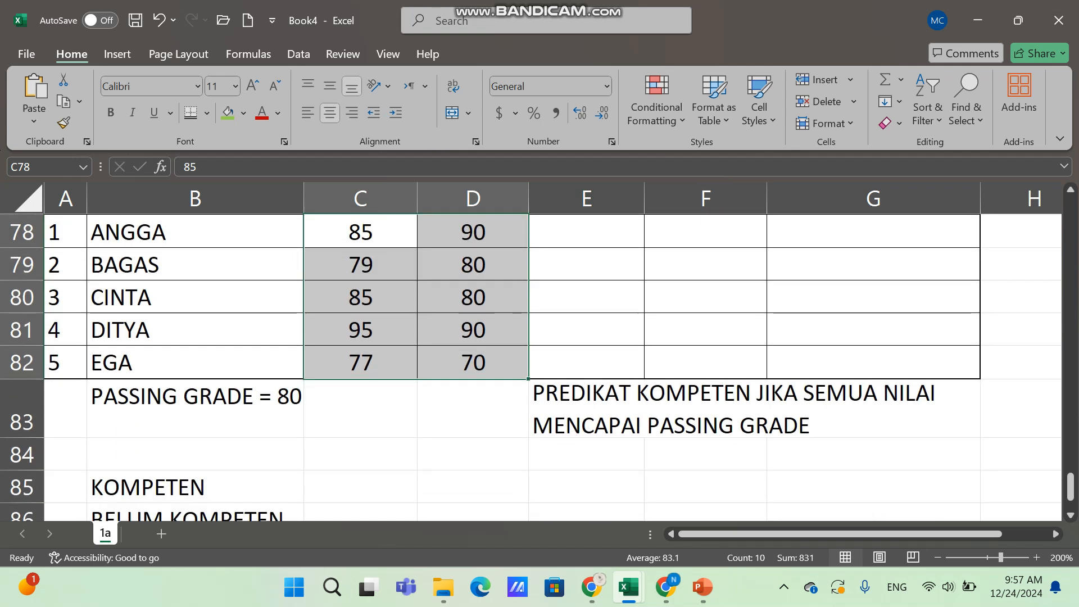
pyautogui.scroll(1, 530, 366)
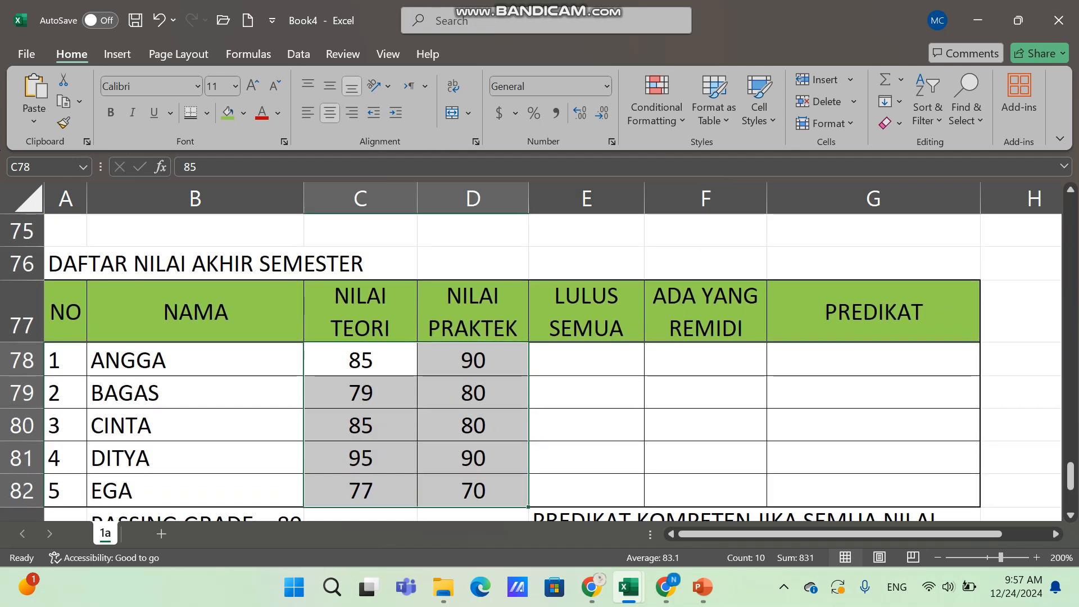
# Merge and centre the title DAFTAR NILAI AKHIR SEMESTER across A76:G76
pyautogui.scroll(-1, 530, 365)
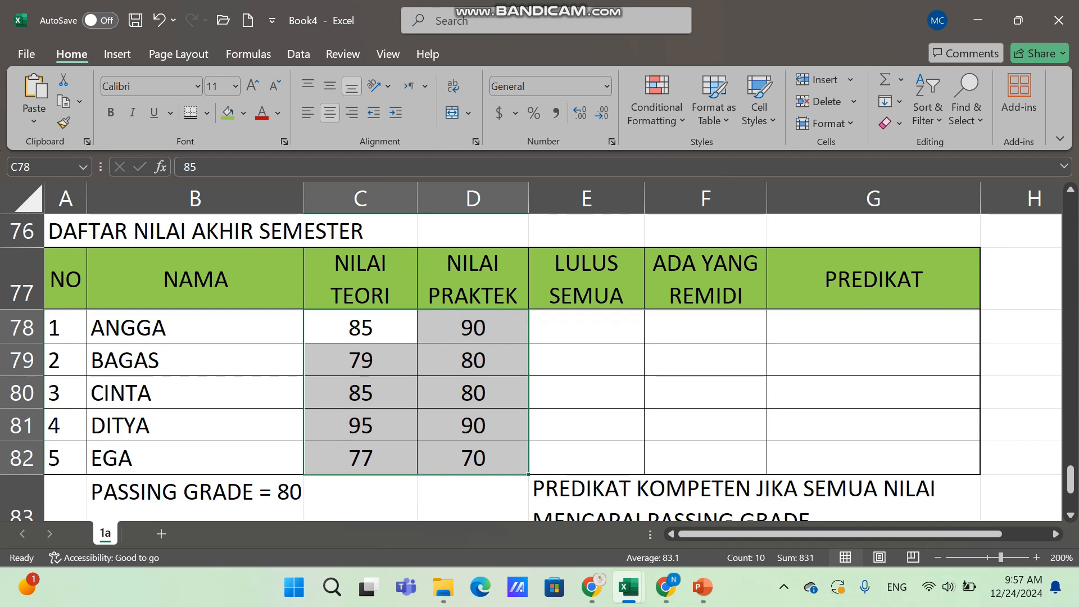
pyautogui.click(65, 231)
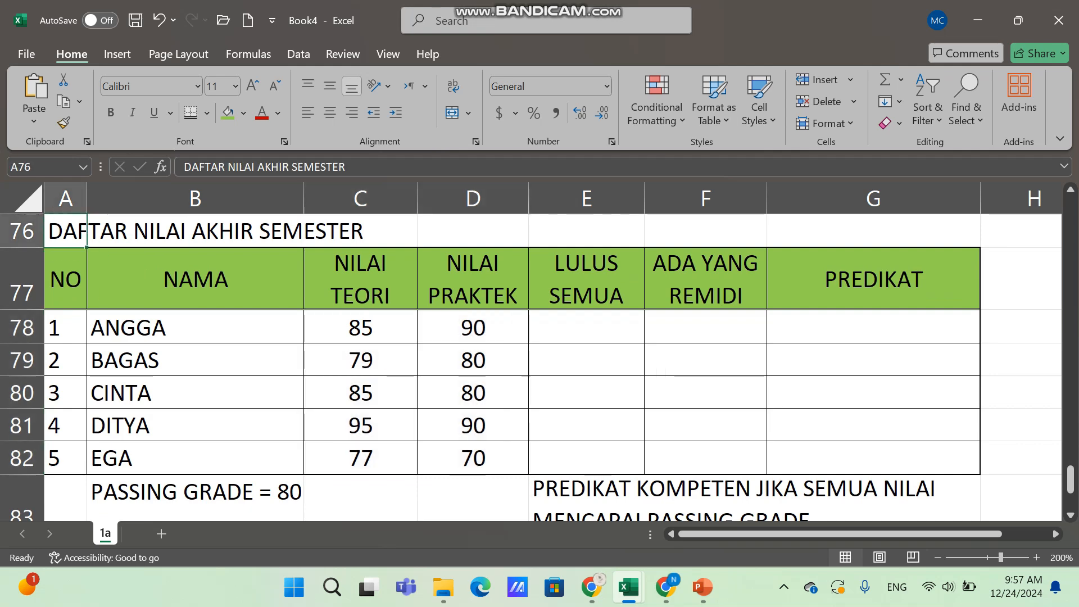
pyautogui.moveTo(65, 231); pyautogui.dragTo(927, 230)
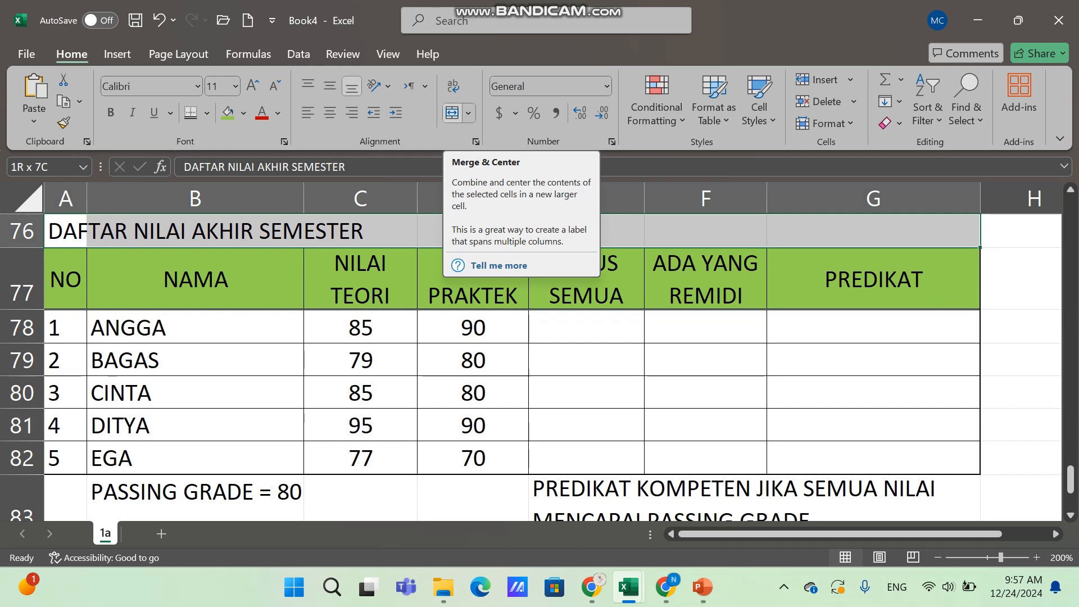
pyautogui.click(453, 112)
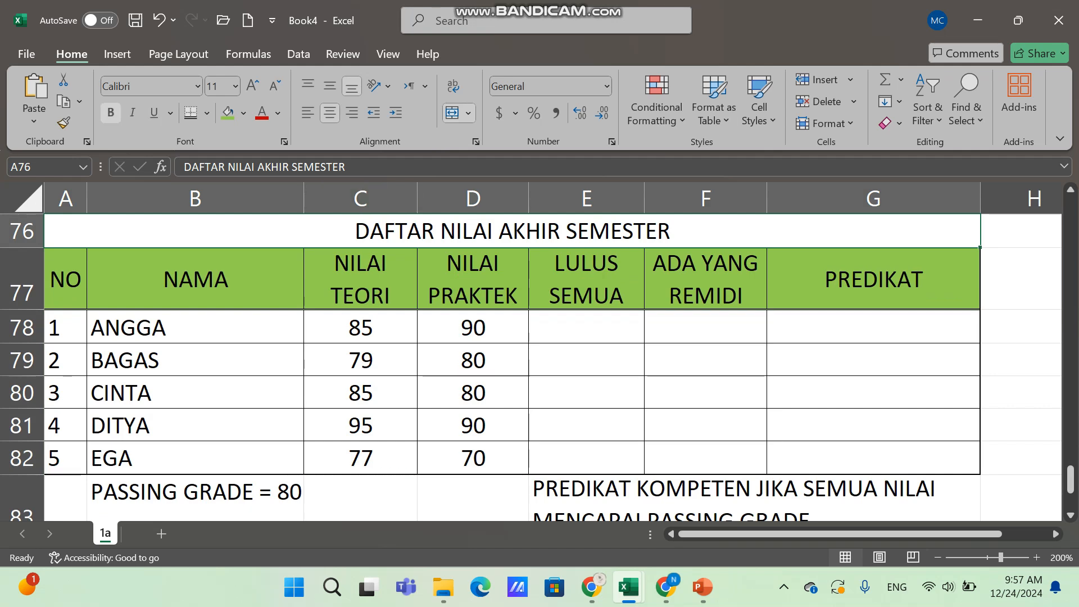
# Make the merged table title and the header row A77:G77 bold
pyautogui.click(110, 112)
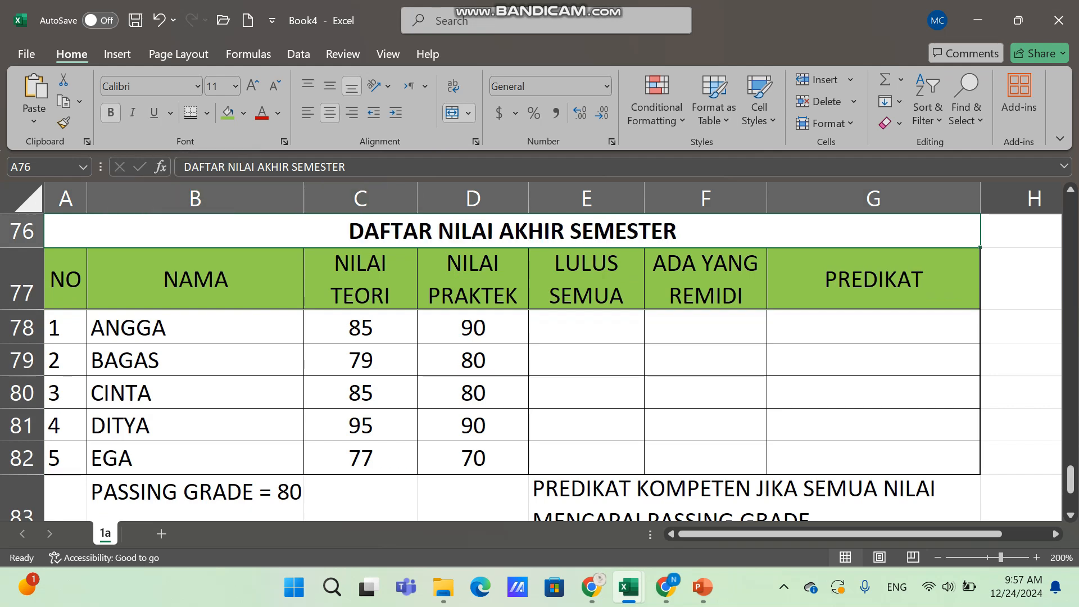
pyautogui.moveTo(65, 280); pyautogui.dragTo(873, 280)
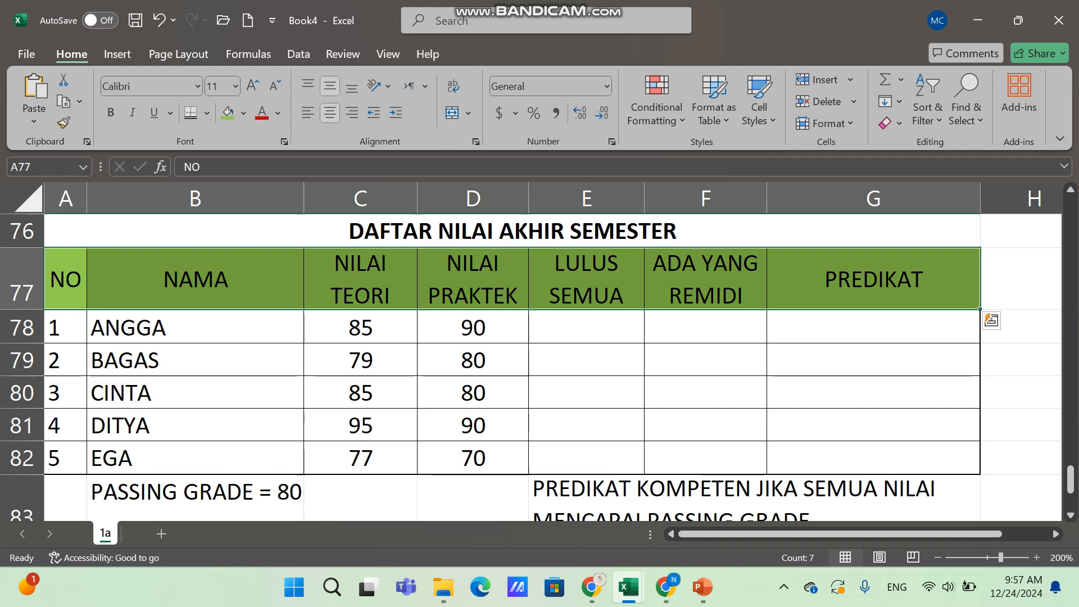
pyautogui.click(110, 112)
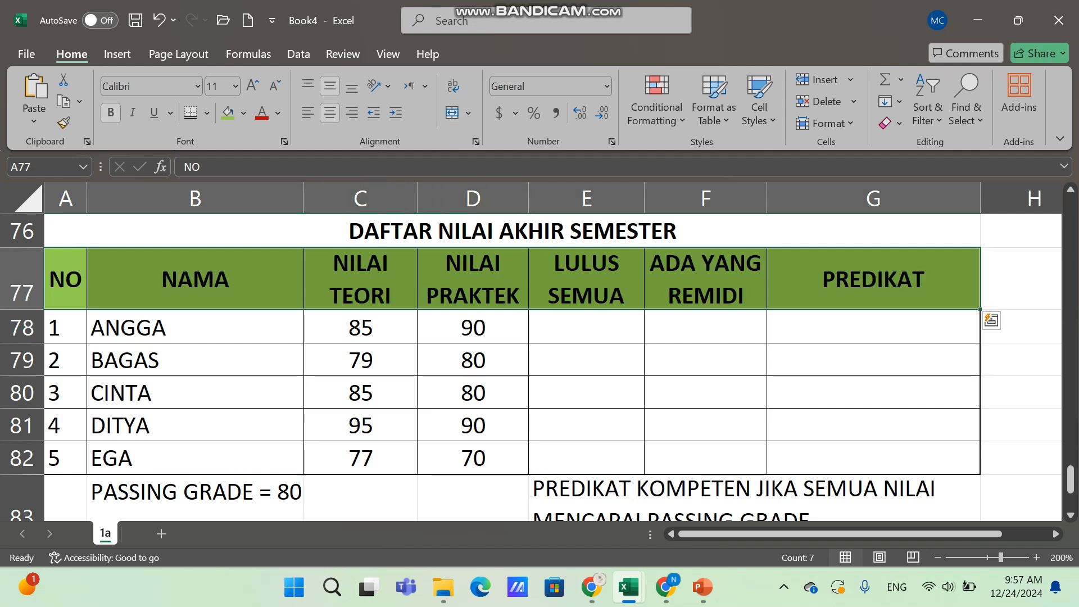
# Start an IF formula in E78 with the logical test AND(C78>=80,D78>=80)
pyautogui.click(586, 327)
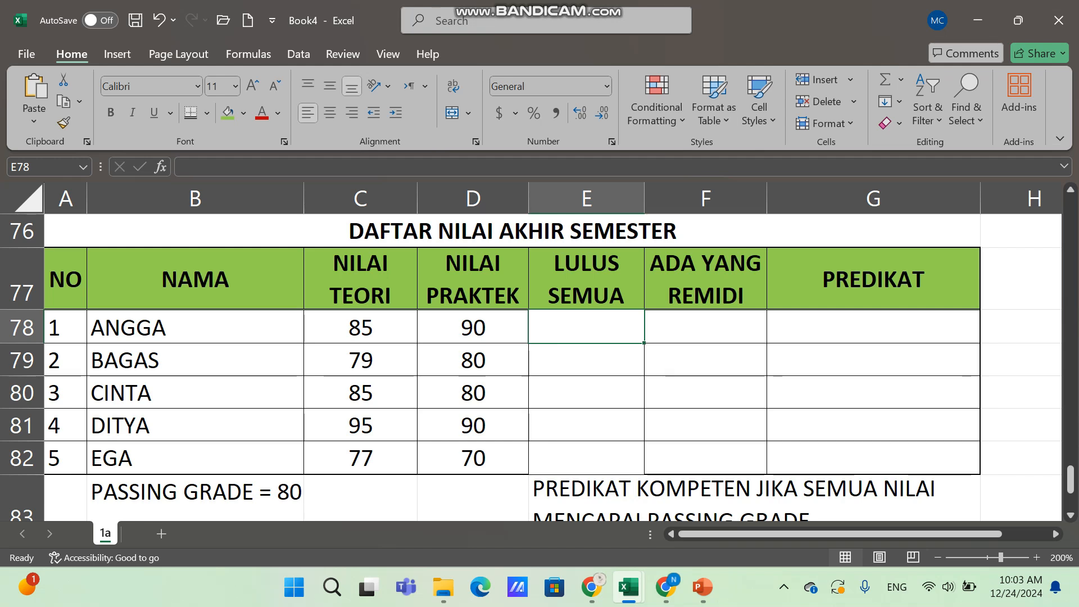
pyautogui.write('=')
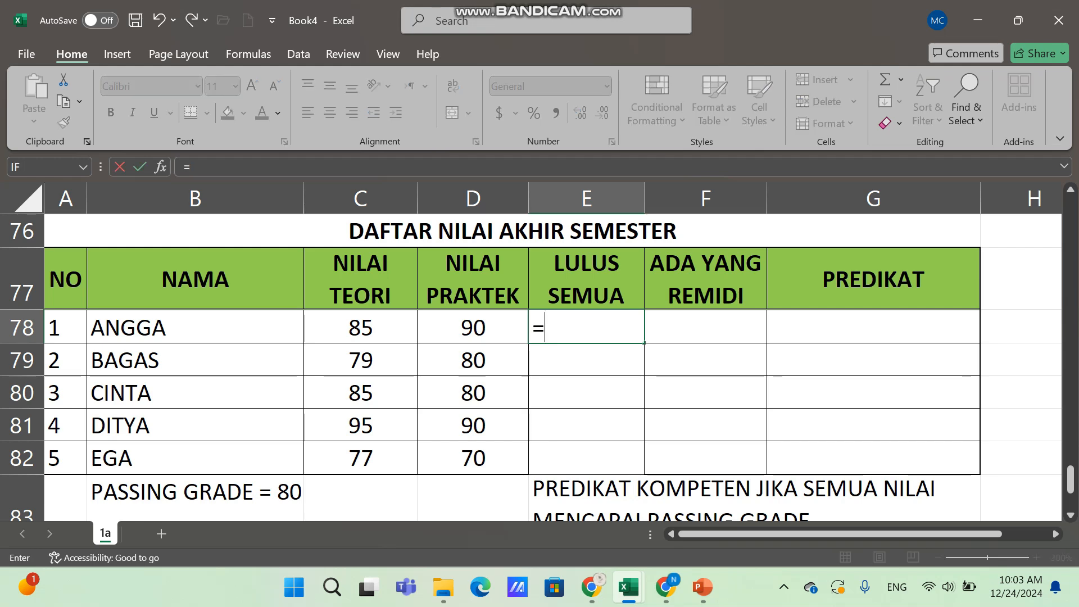
pyautogui.write('IF')
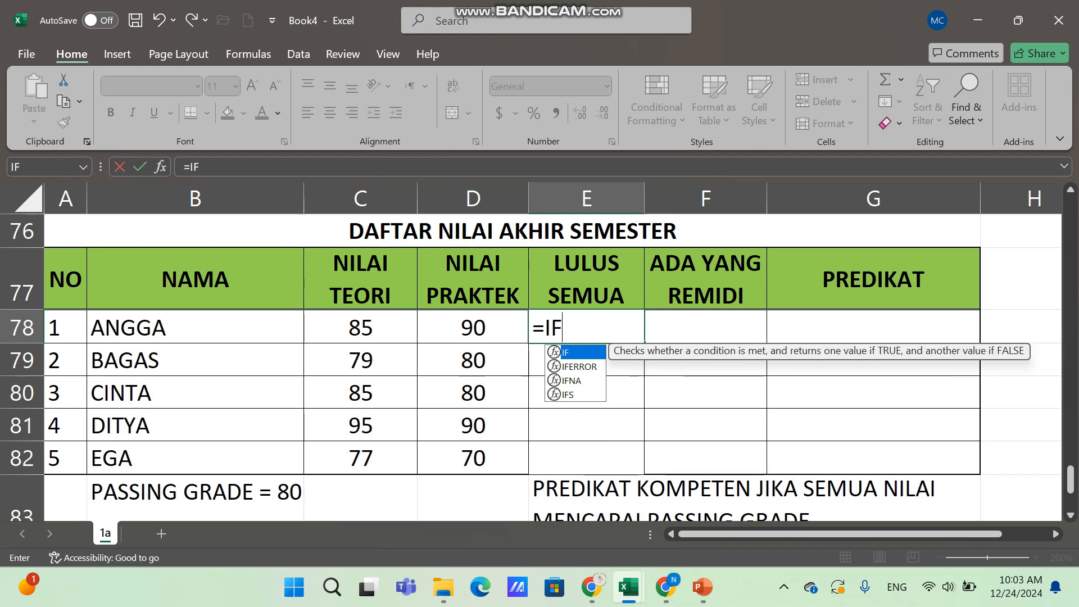
pyautogui.write('(')
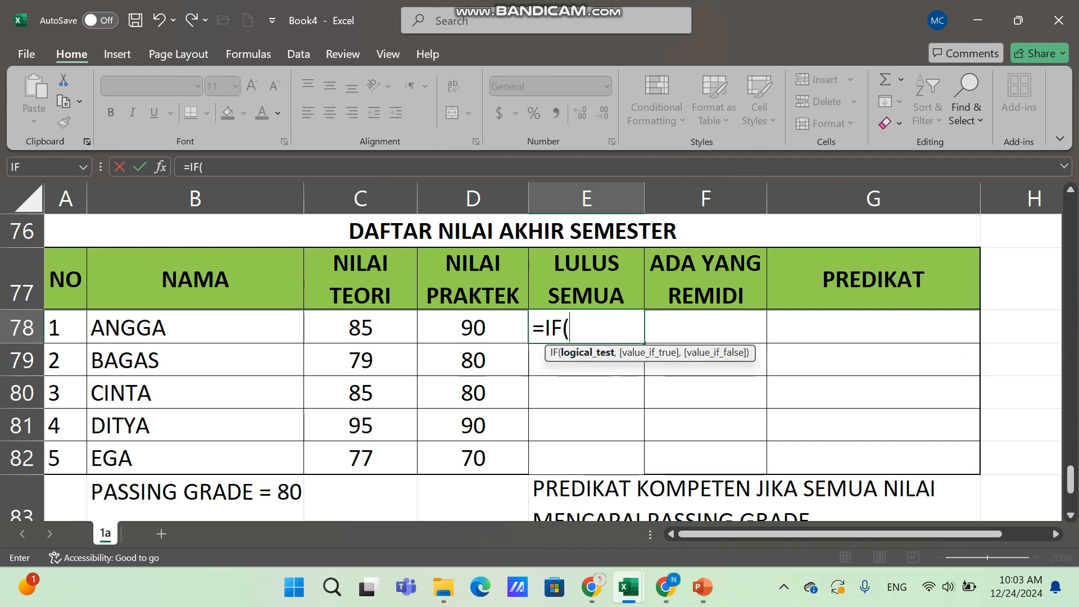
pyautogui.write('AN')
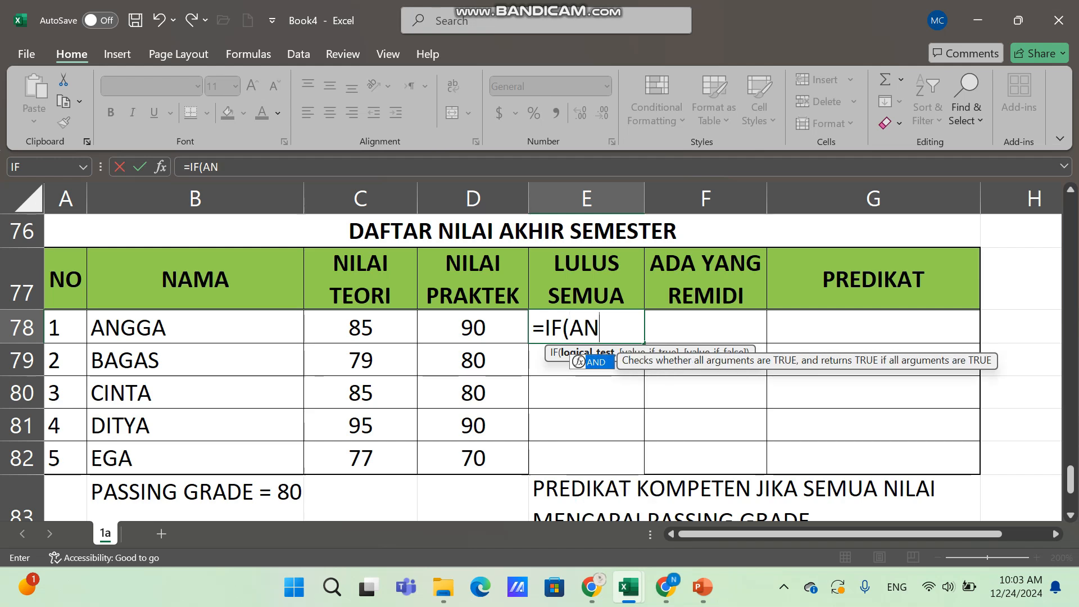
pyautogui.write('D(')
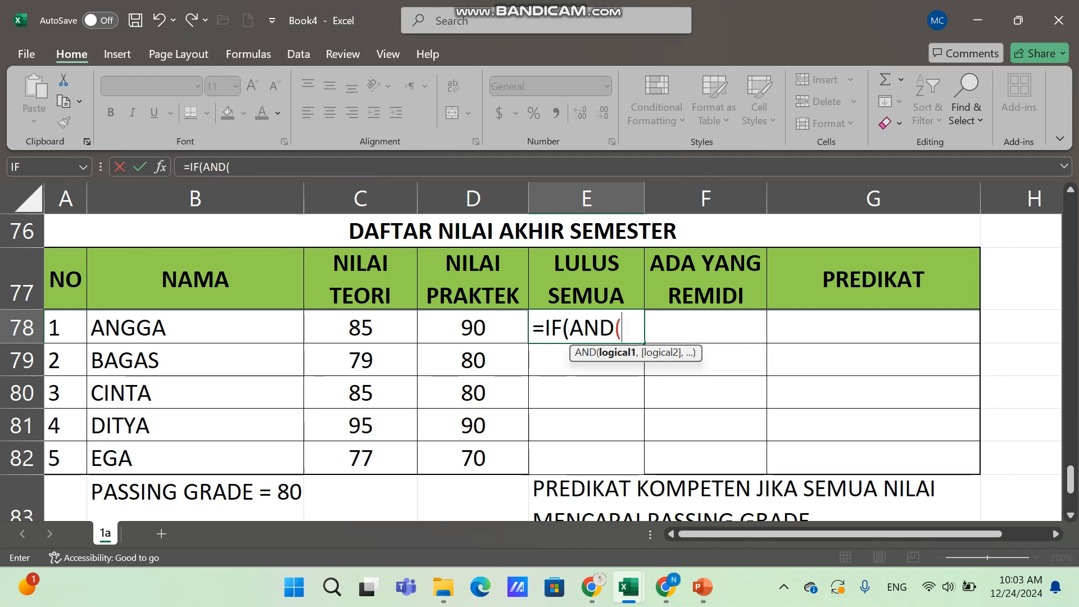
pyautogui.click(360, 327)
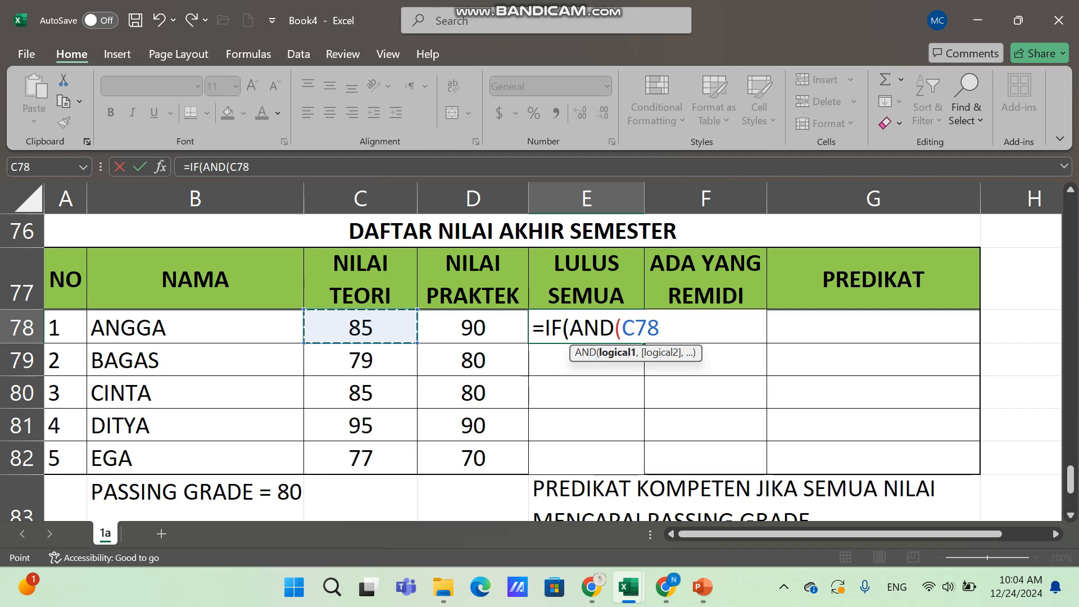
pyautogui.write('>=80')
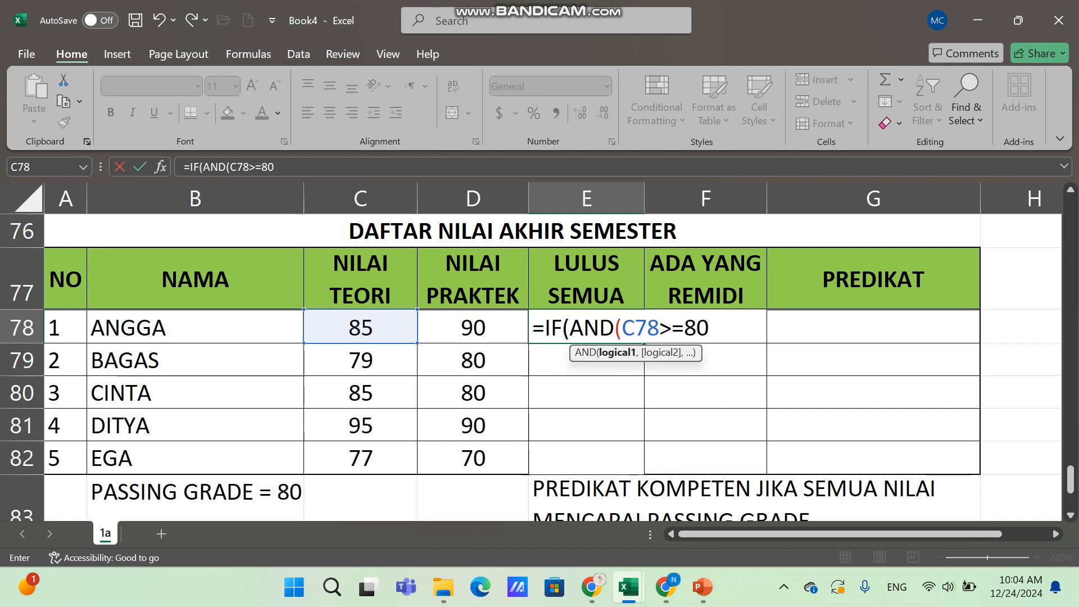
pyautogui.write(',')
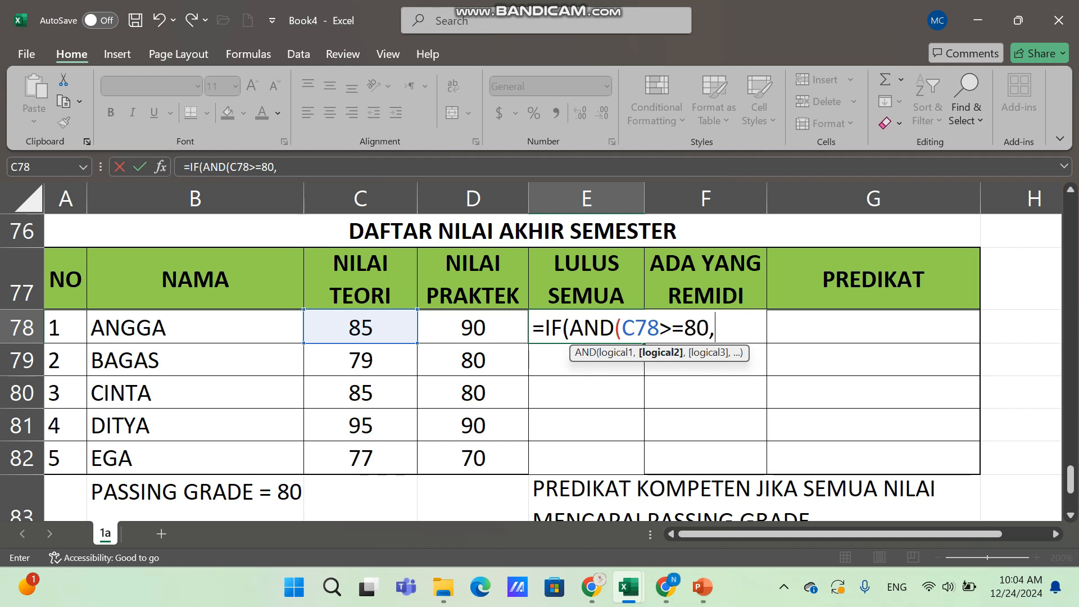
pyautogui.press('Left')
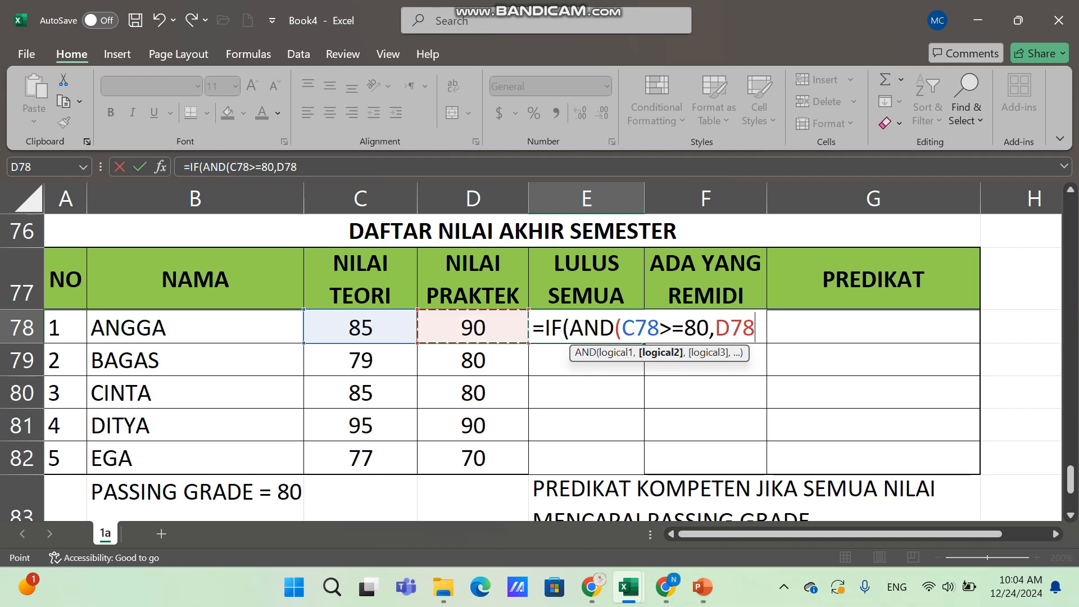
pyautogui.write('>=8')
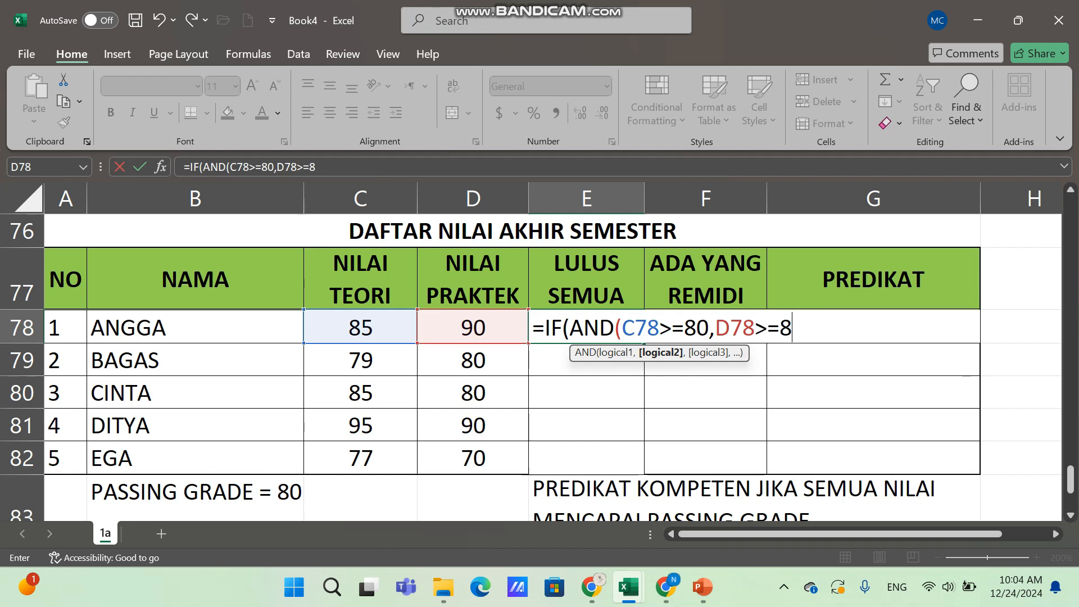
pyautogui.write('0)')
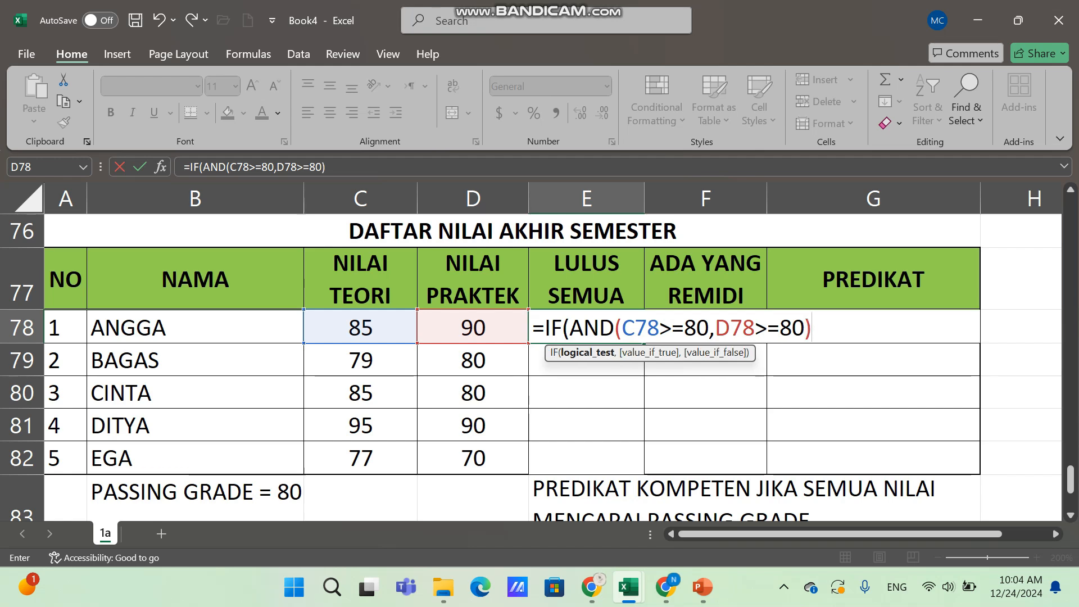
# Complete the E78 formula with "YA" if true and "TIDAK" if false, and fill it down to E82
pyautogui.write(',')
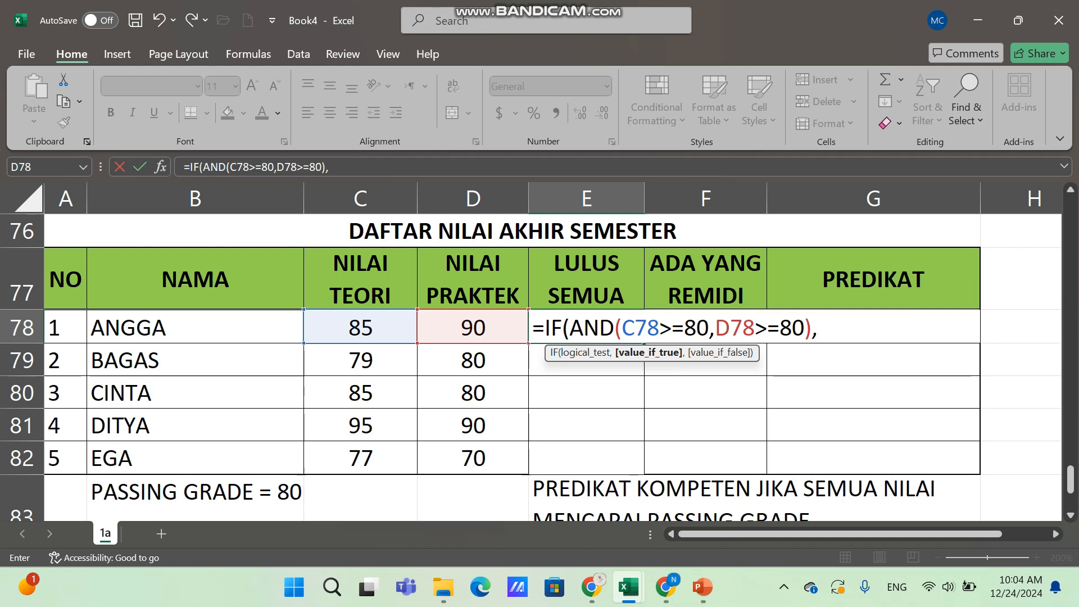
pyautogui.write('"')
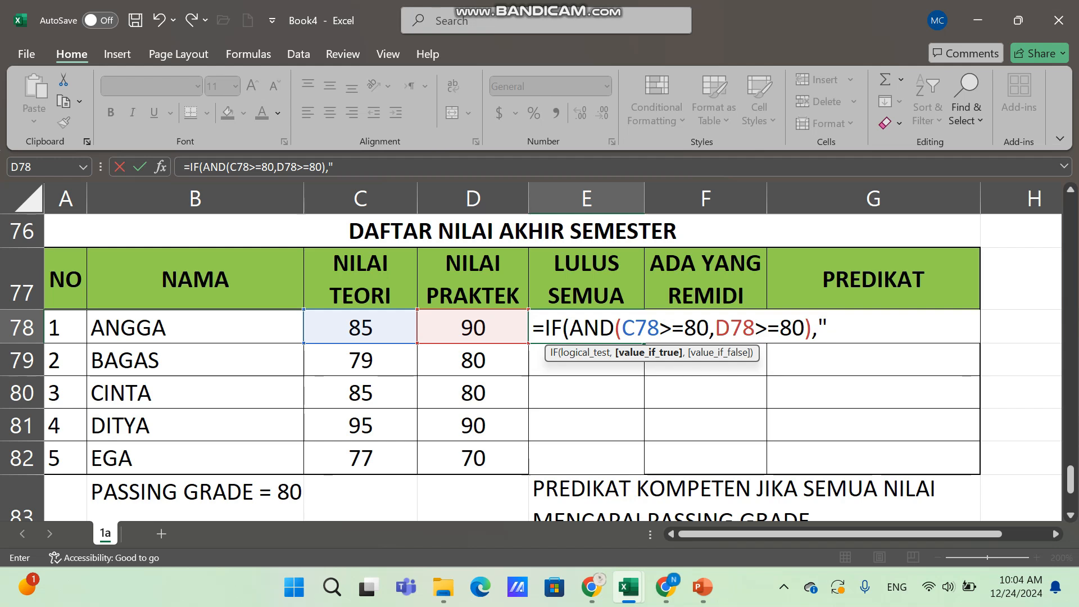
pyautogui.write('YA"')
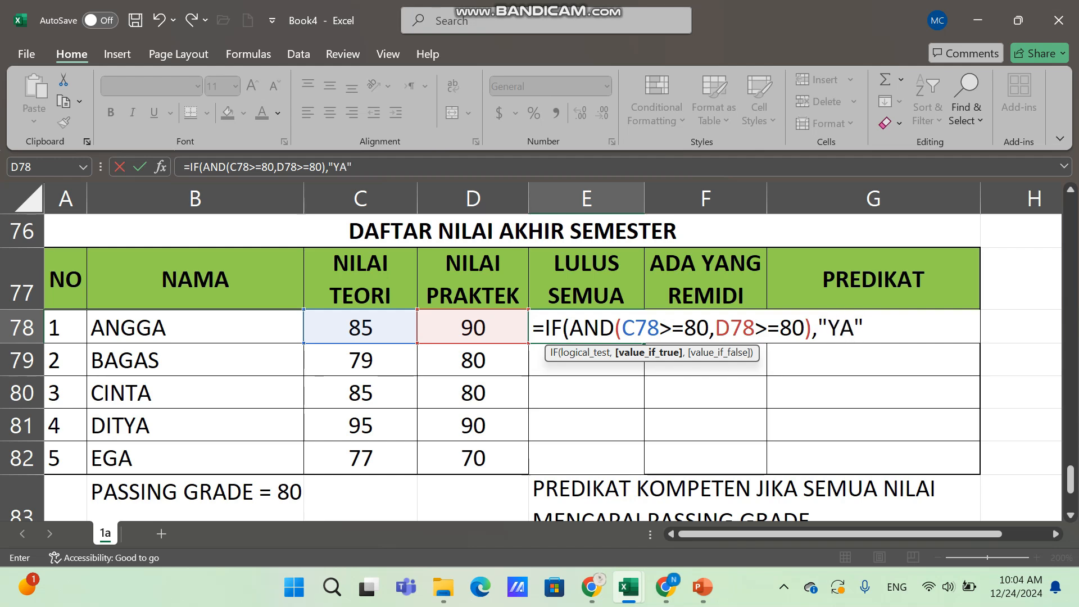
pyautogui.write(',')
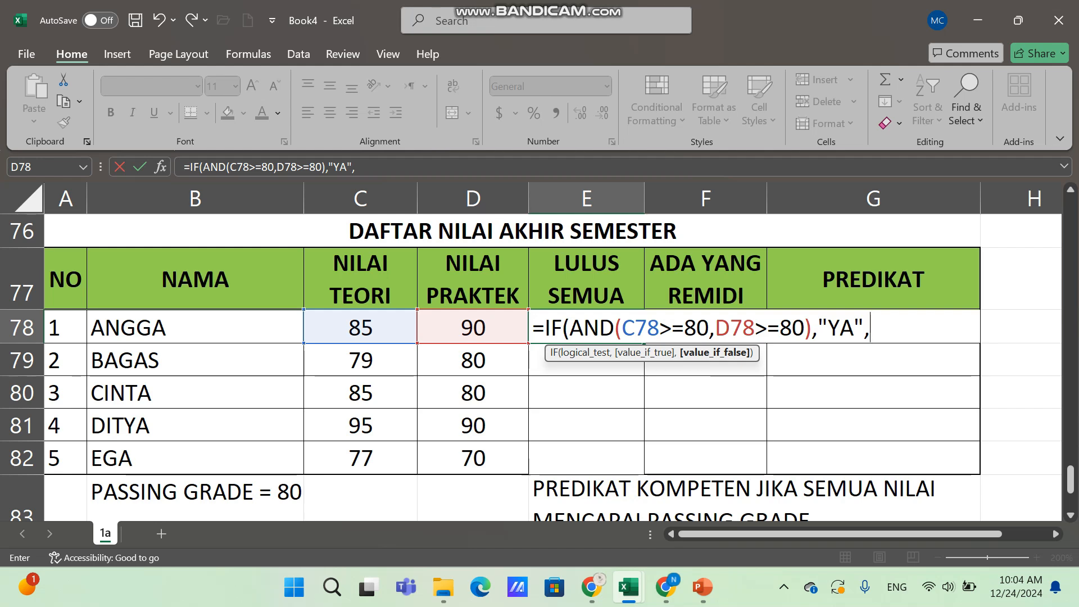
pyautogui.write('"TIDAK"')
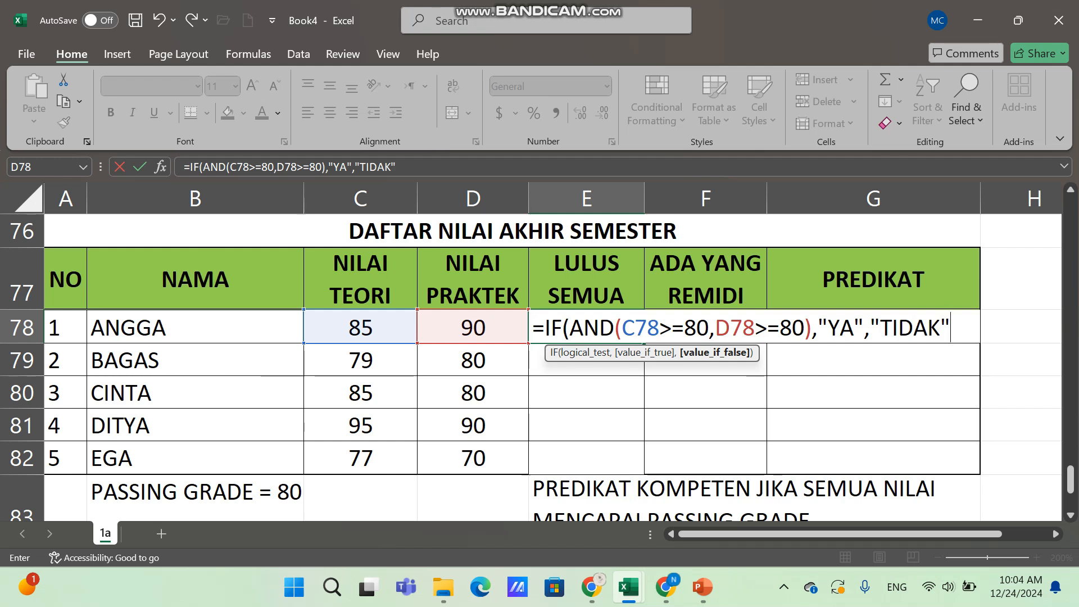
pyautogui.write(')')
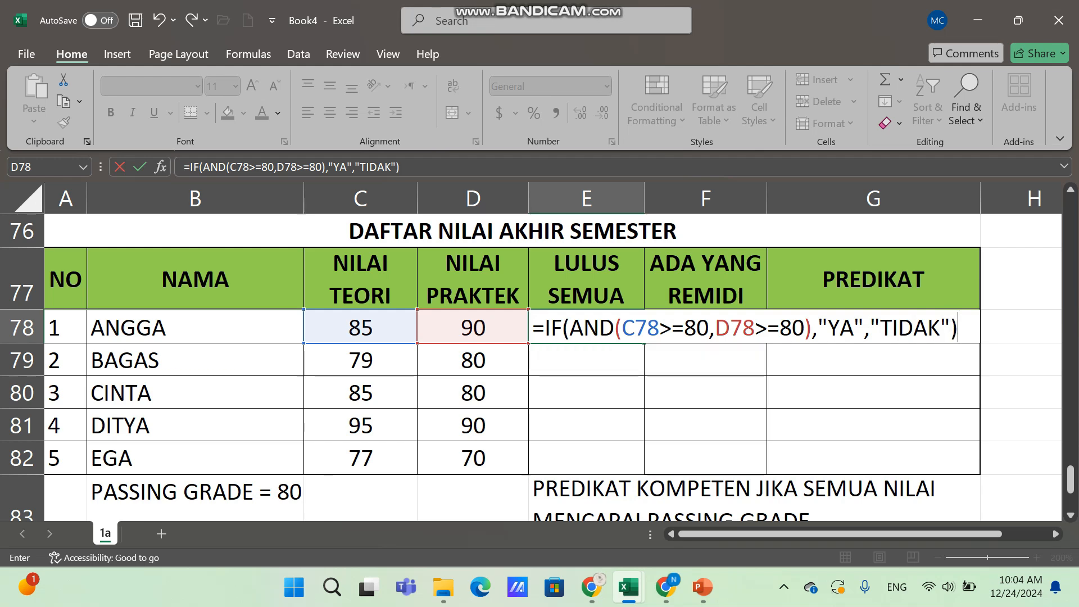
pyautogui.press('Return')
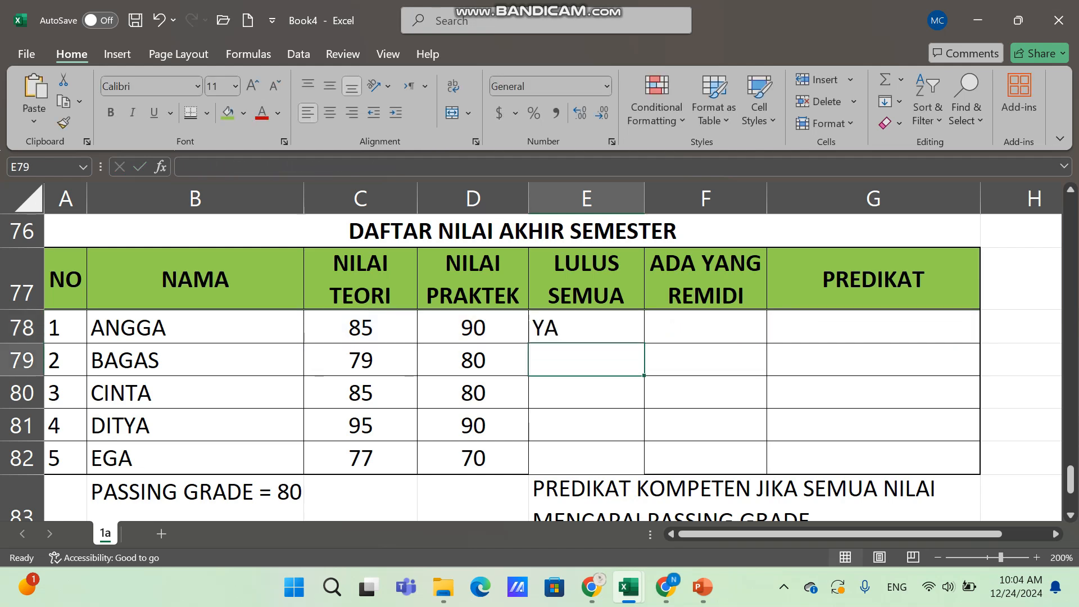
pyautogui.press('Up')
pyautogui.moveTo(644, 342); pyautogui.dragTo(646, 472)
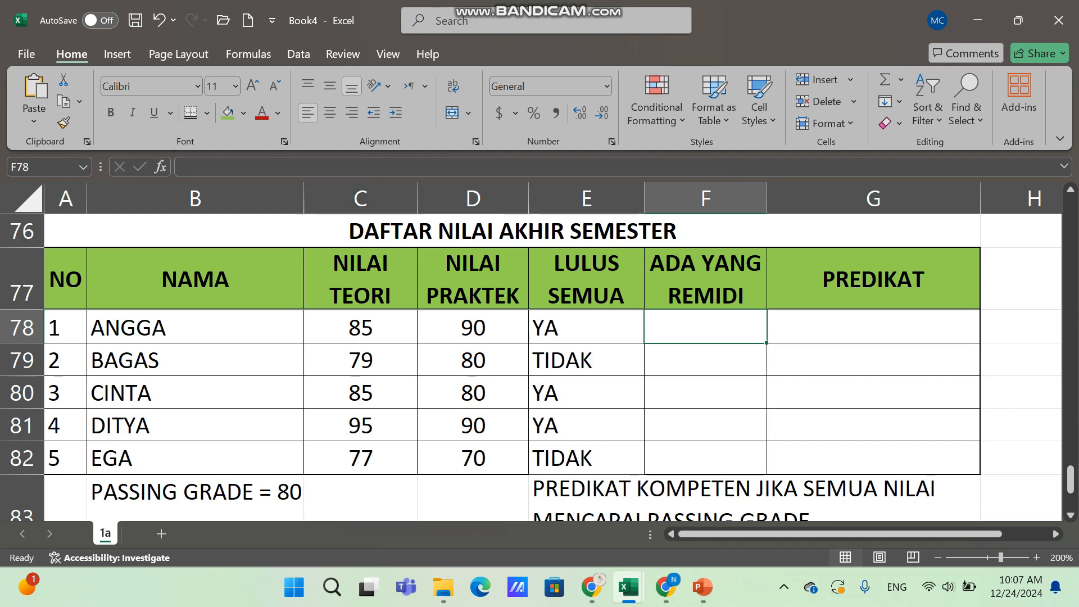
# Examine the theory and practice scores in columns C and D against the passing grade noted in B83
pyautogui.click(473, 198)
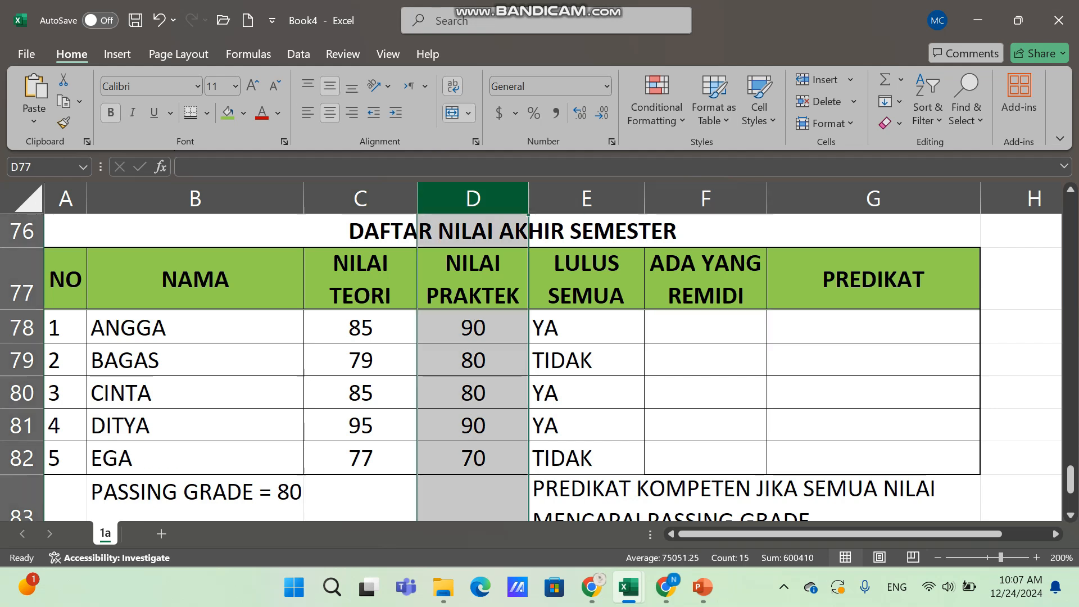
pyautogui.click(360, 198)
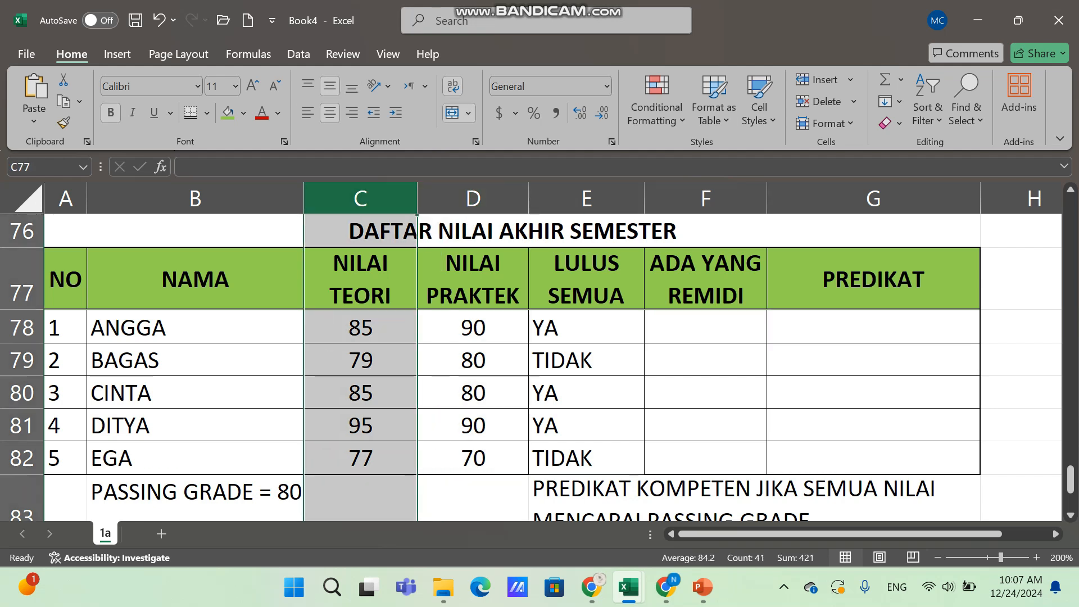
pyautogui.click(472, 198)
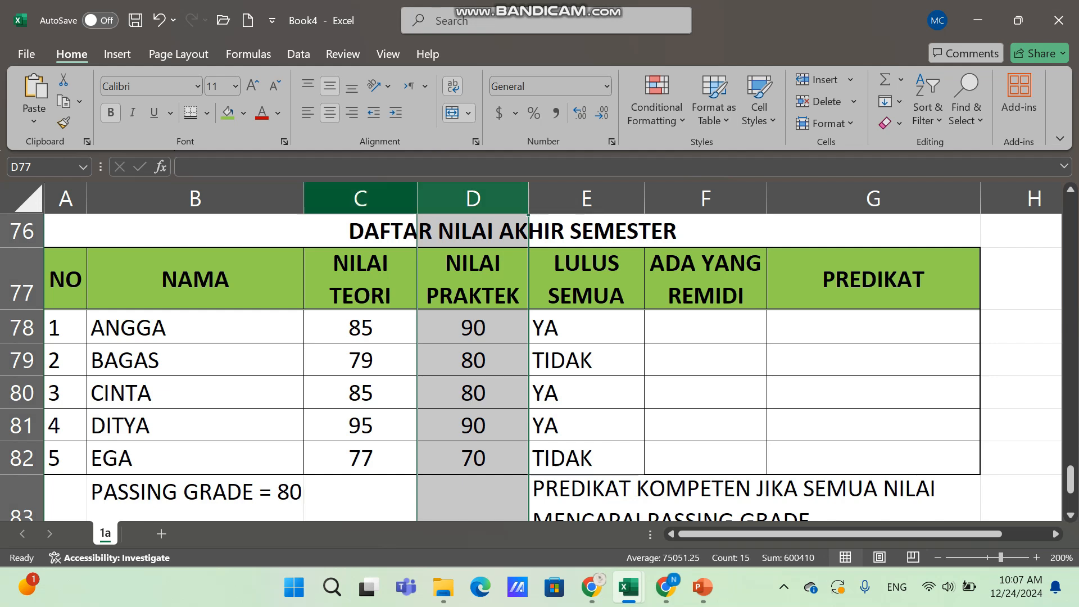
pyautogui.click(361, 198)
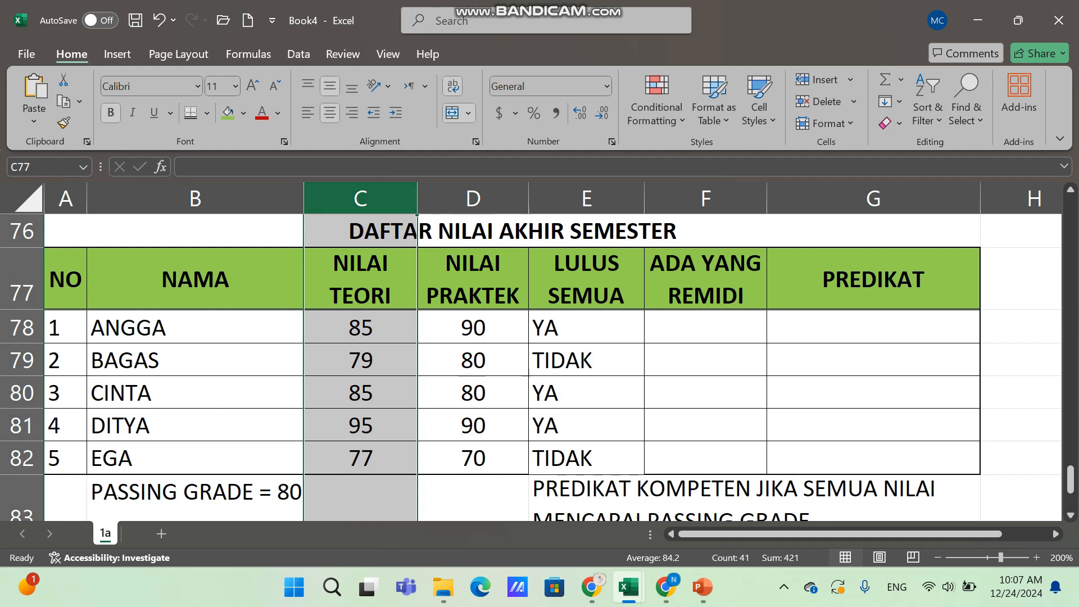
pyautogui.click(195, 495)
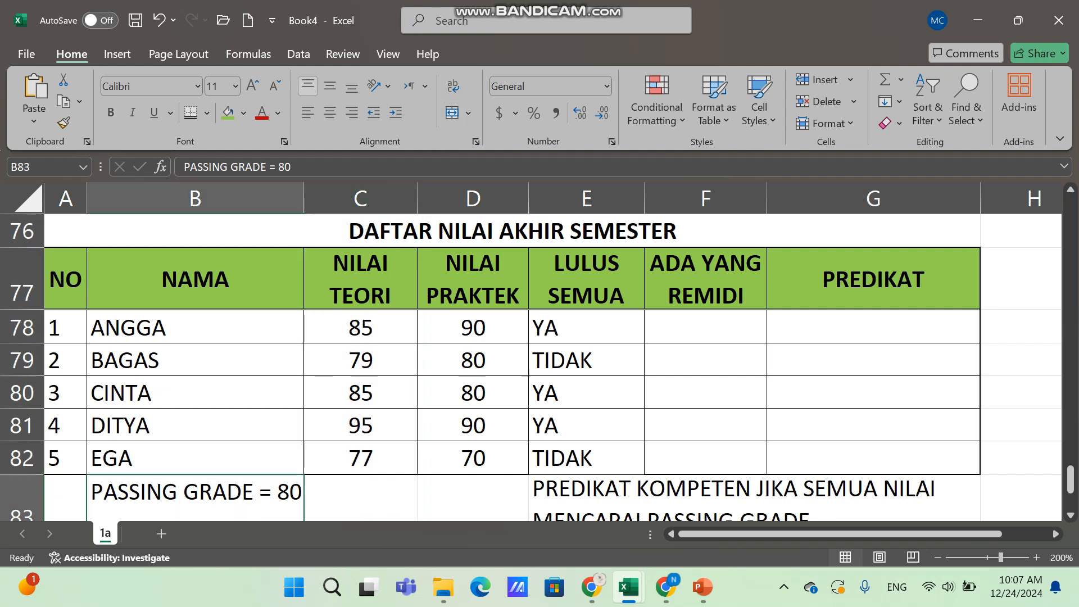
pyautogui.click(361, 198)
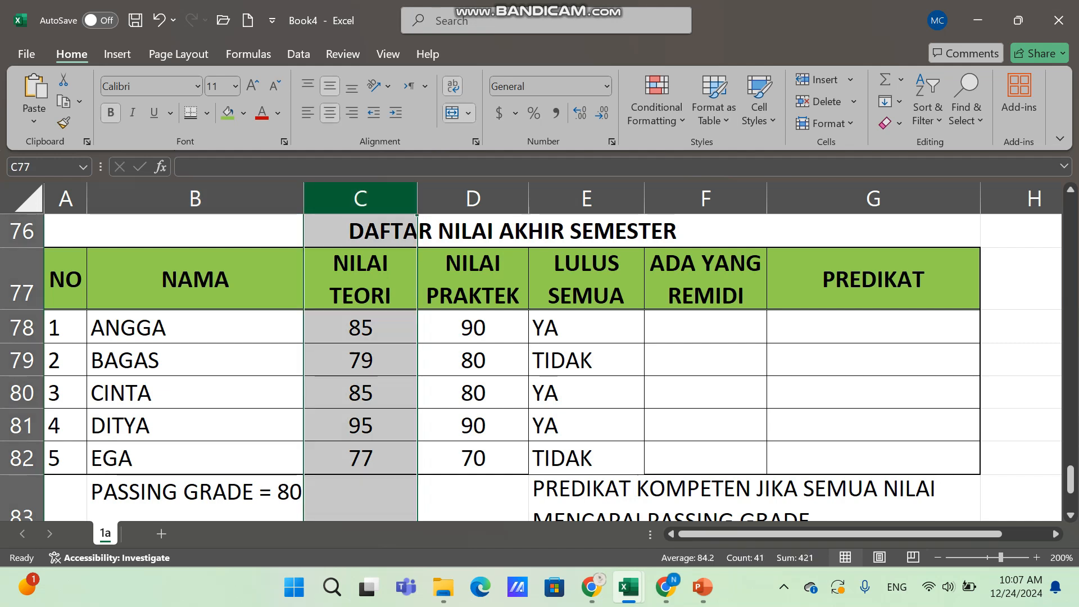
pyautogui.click(473, 198)
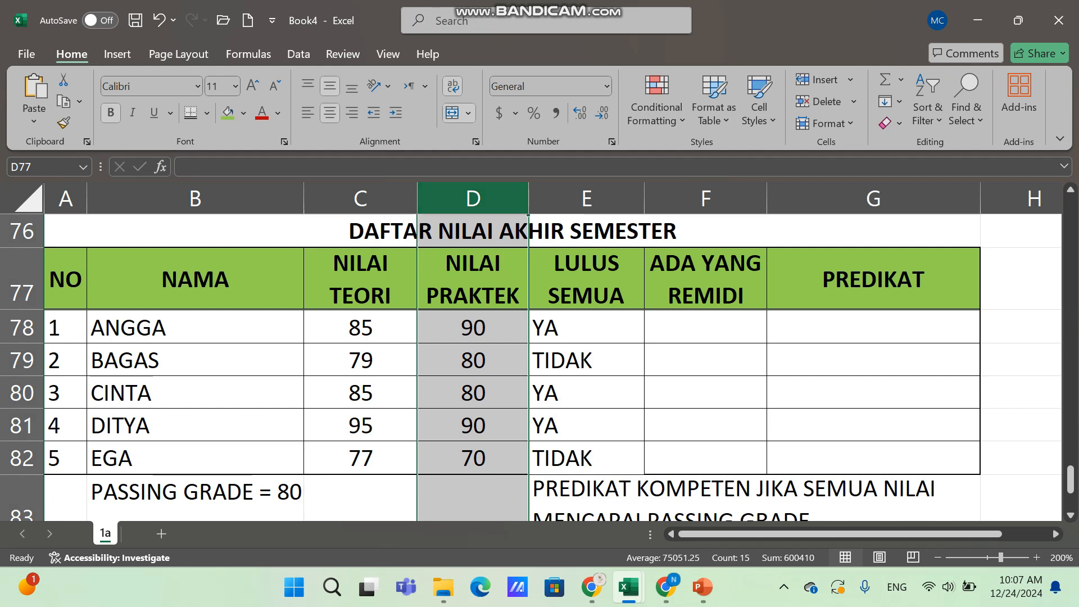
pyautogui.click(705, 327)
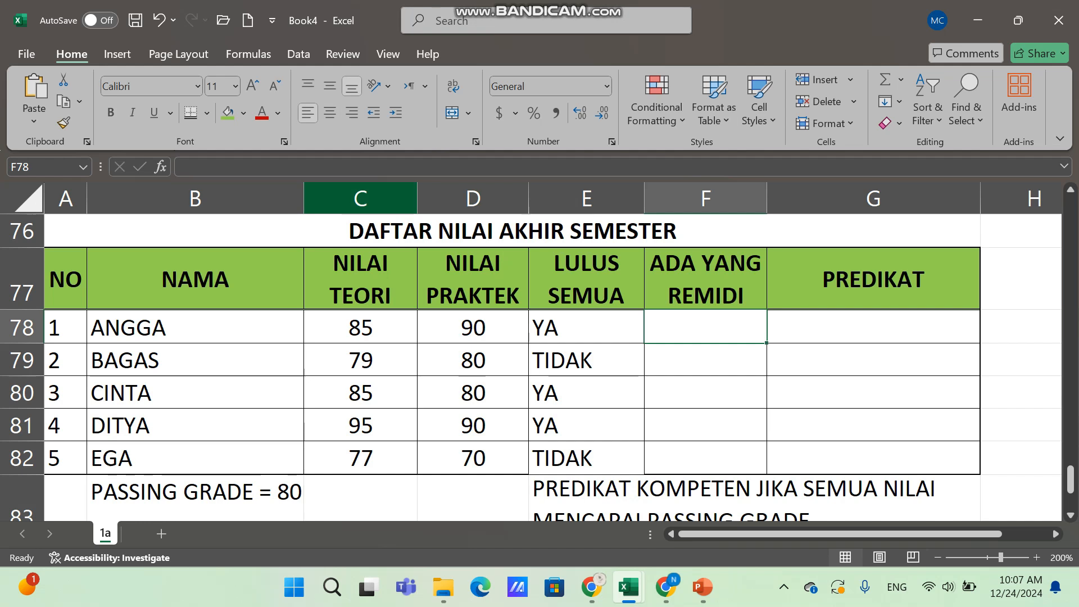
pyautogui.click(360, 198)
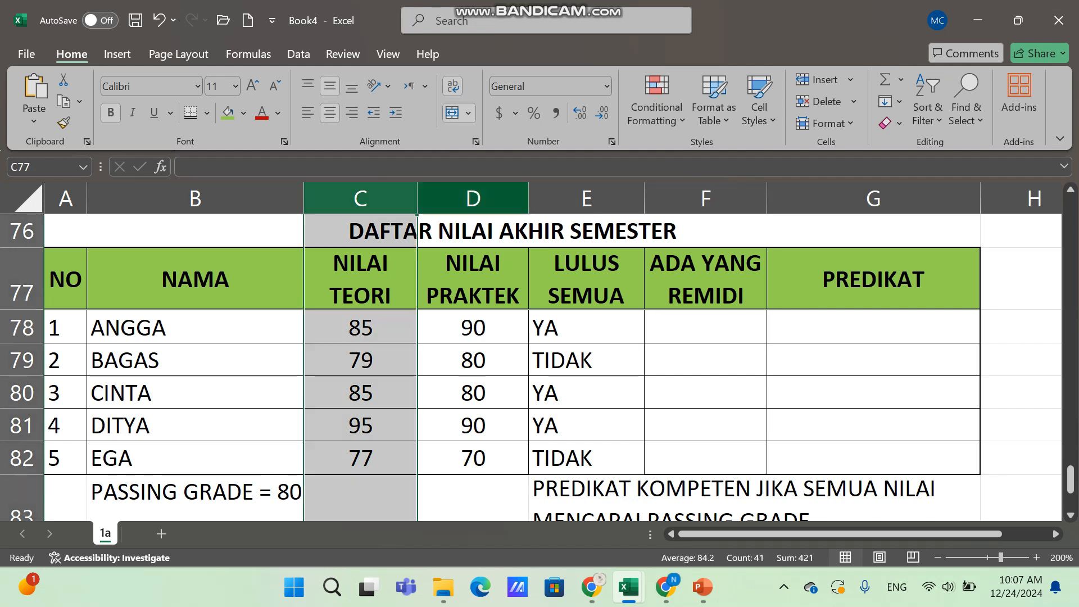
pyautogui.click(473, 198)
pyautogui.click(360, 197)
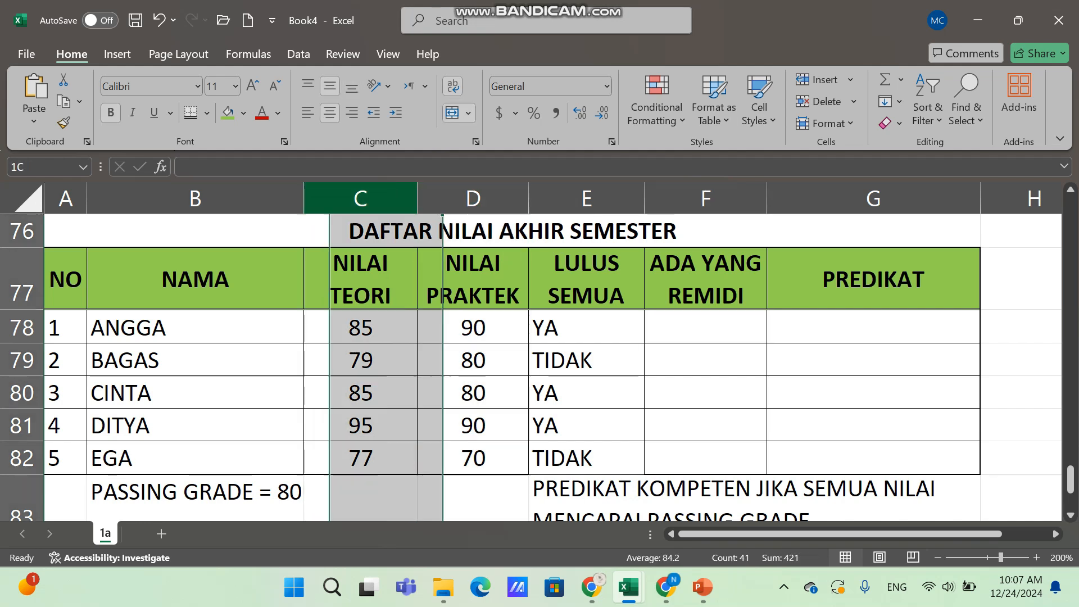
pyautogui.click(472, 198)
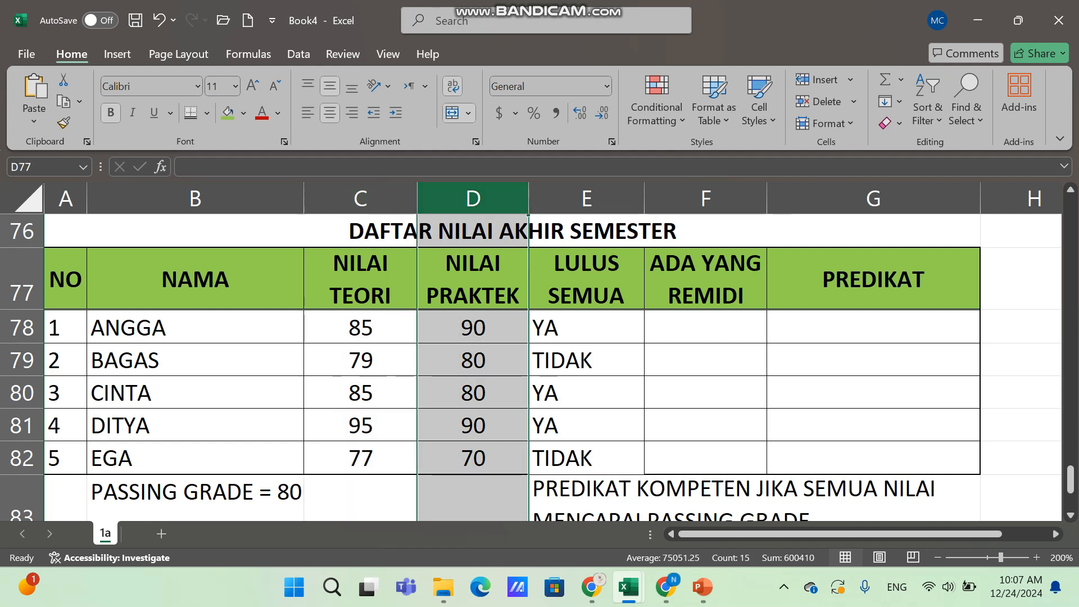
# Start an IF formula in F78 with the logical test OR(C78<80,D78<80)
pyautogui.click(705, 327)
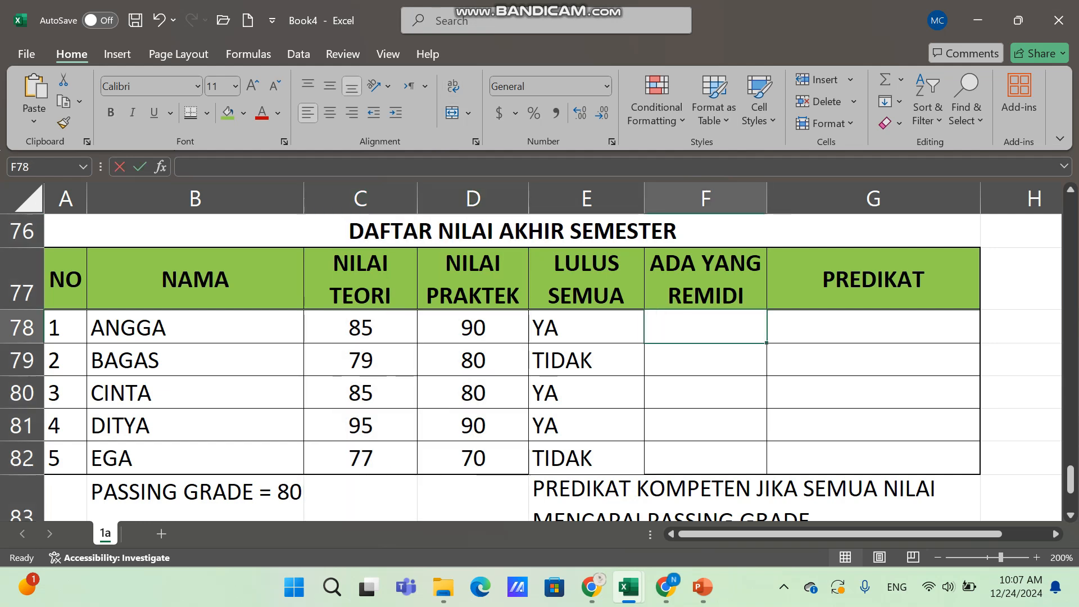
pyautogui.write('=IF')
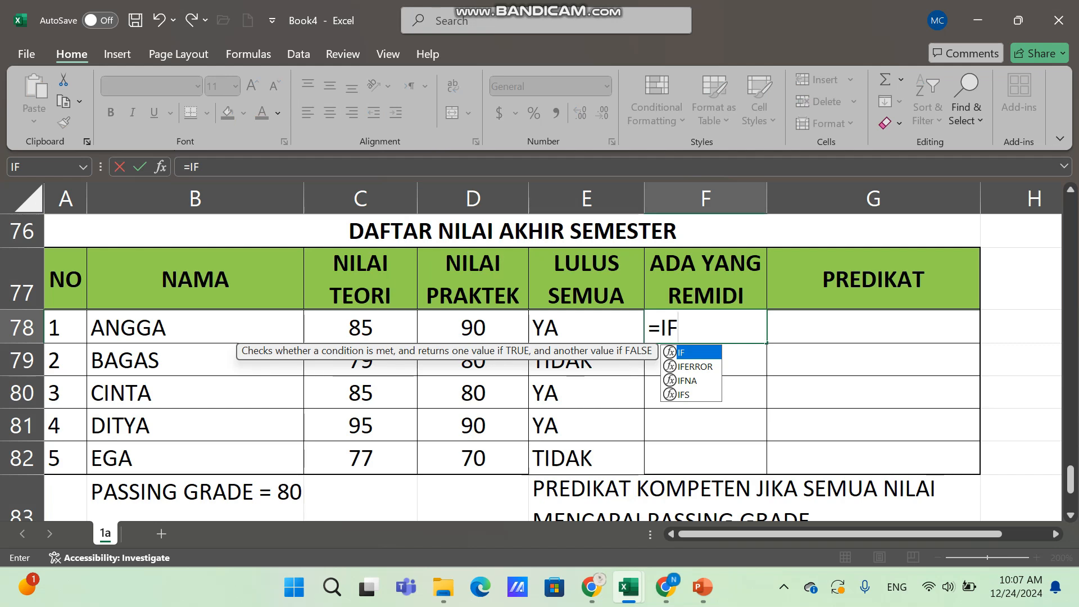
pyautogui.write('(')
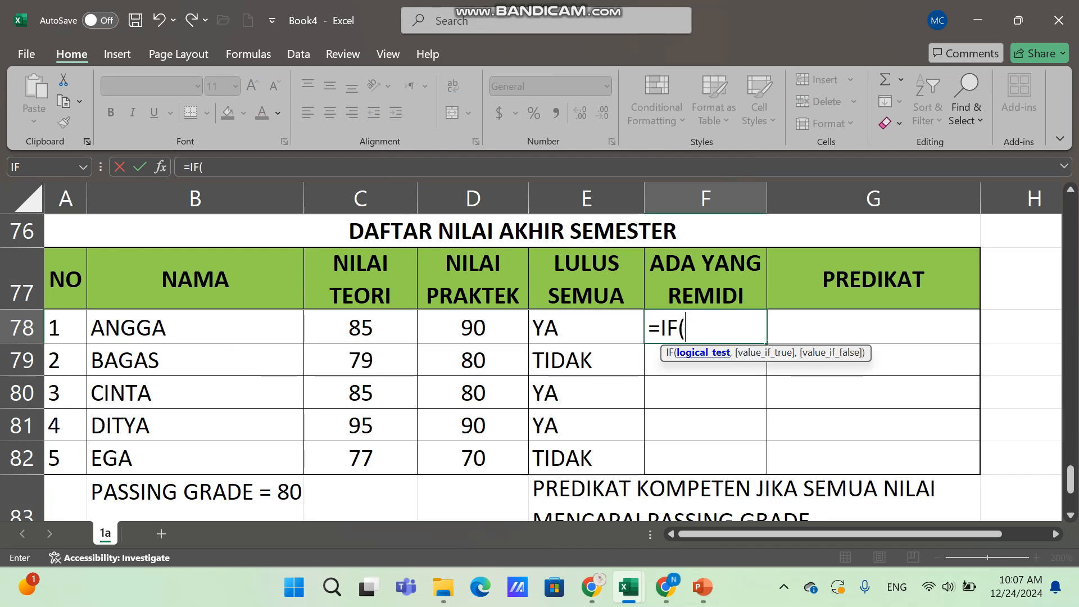
pyautogui.write('OR')
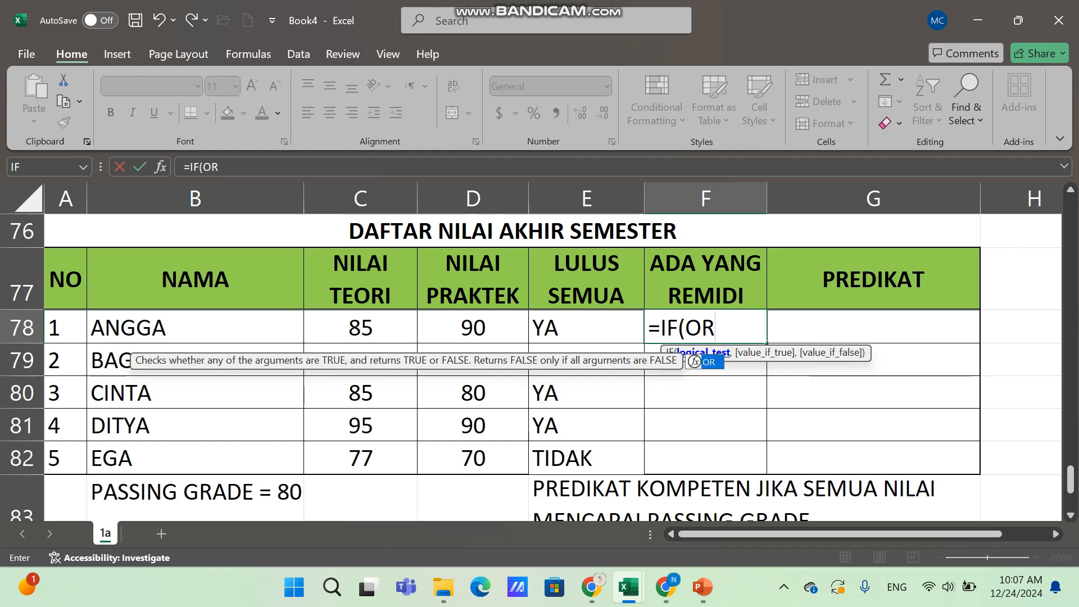
pyautogui.write('(')
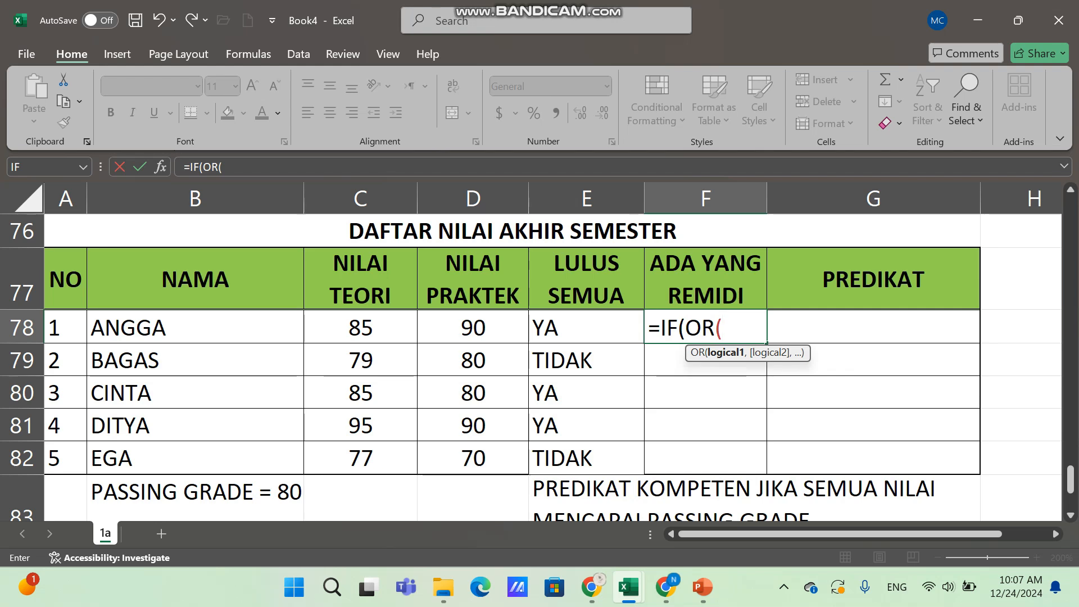
pyautogui.click(360, 328)
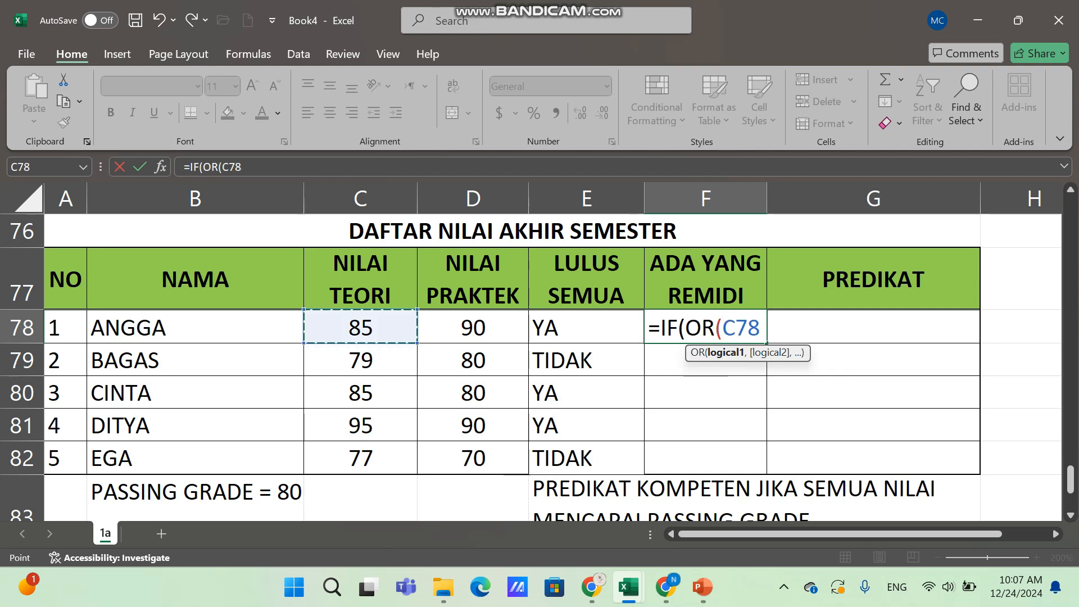
pyautogui.write('<')
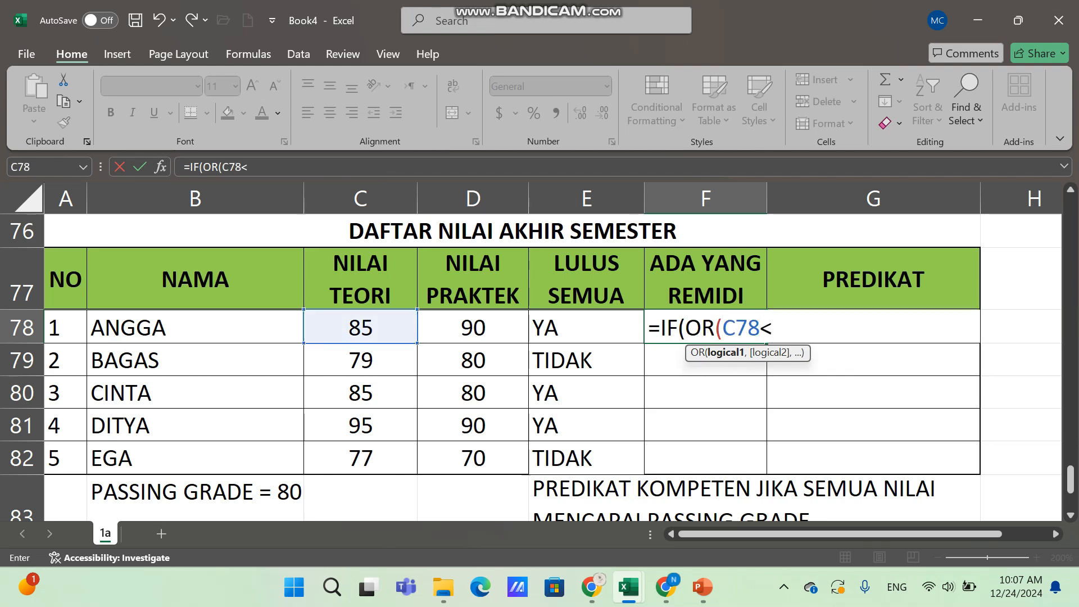
pyautogui.write('80')
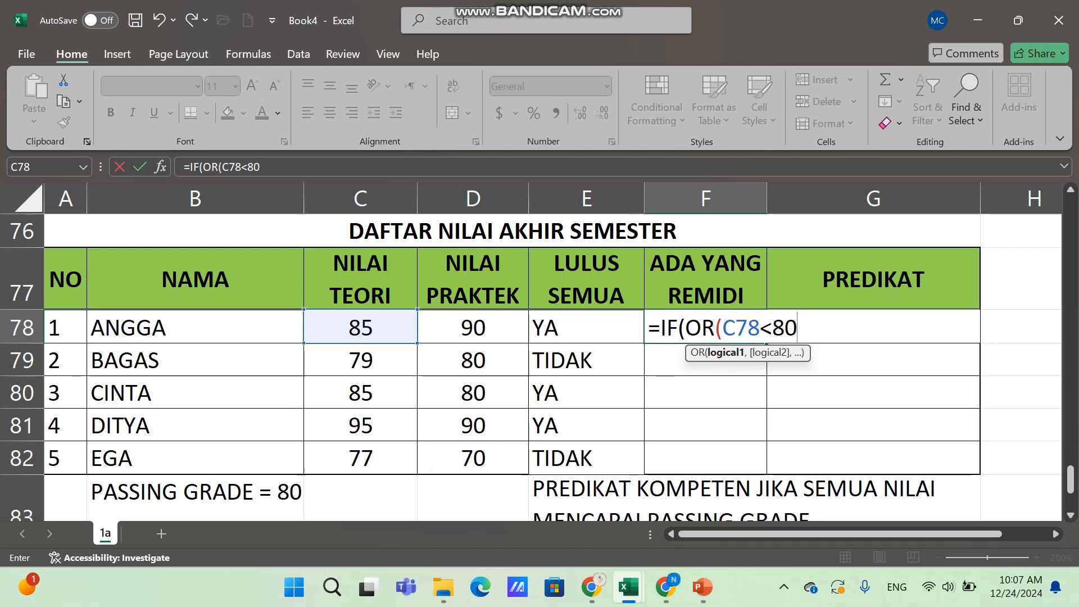
pyautogui.write(',')
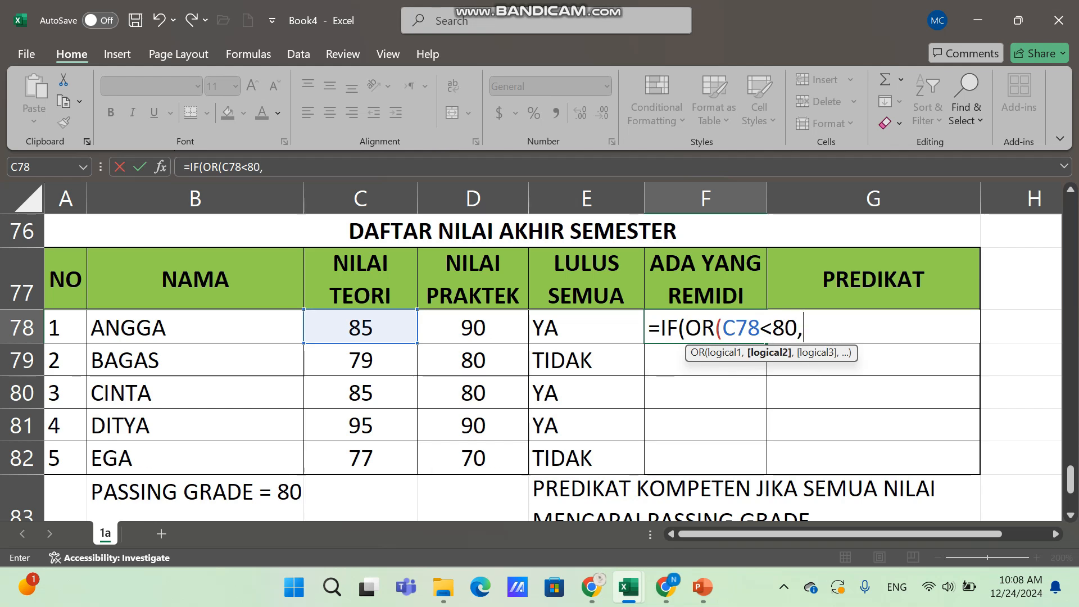
pyautogui.click(473, 327)
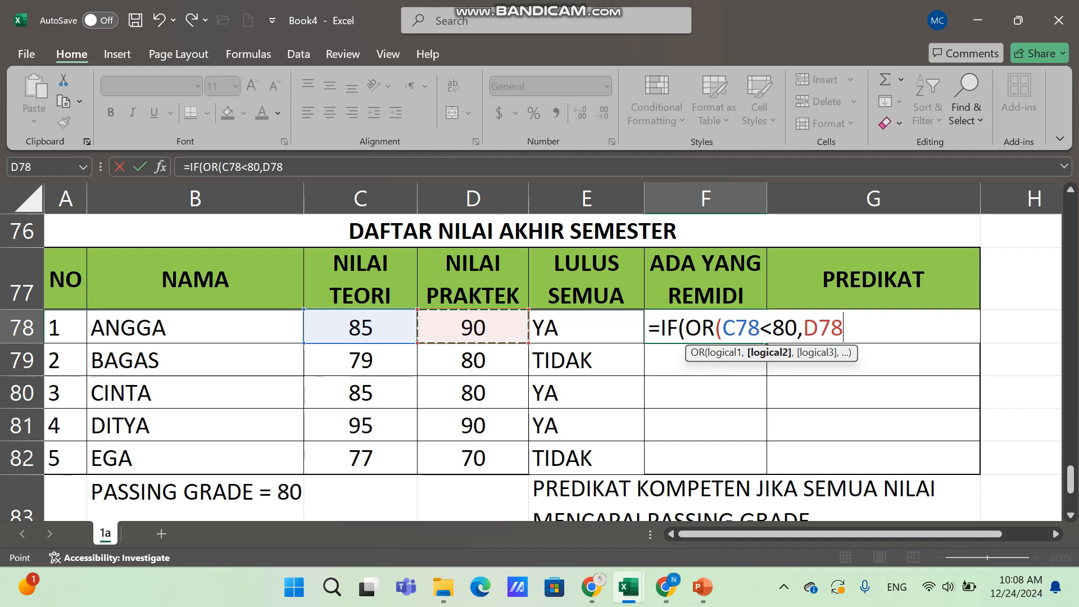
pyautogui.write('<80')
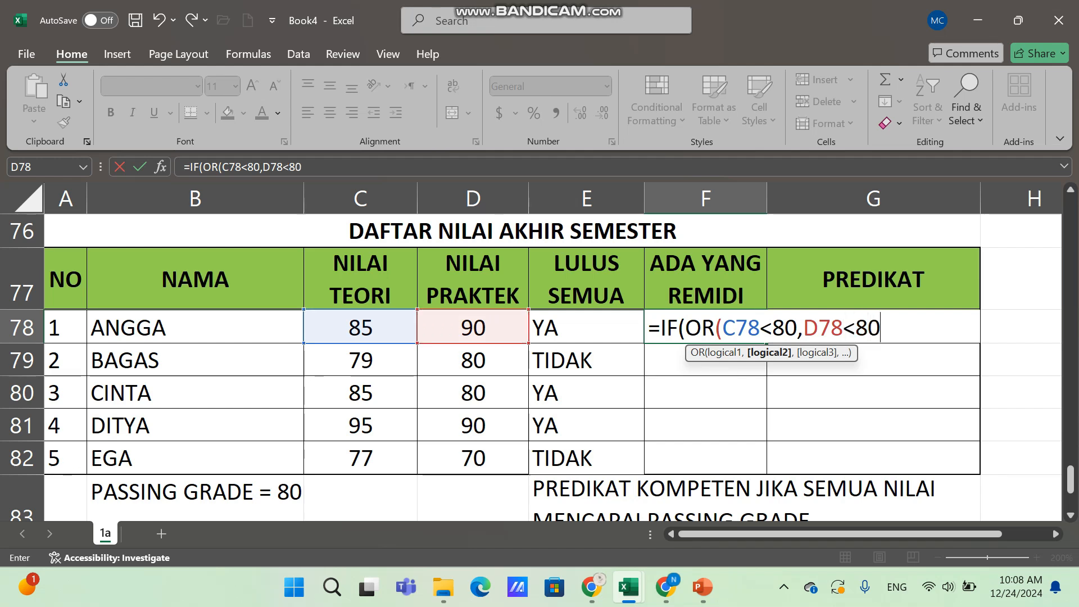
pyautogui.write(')')
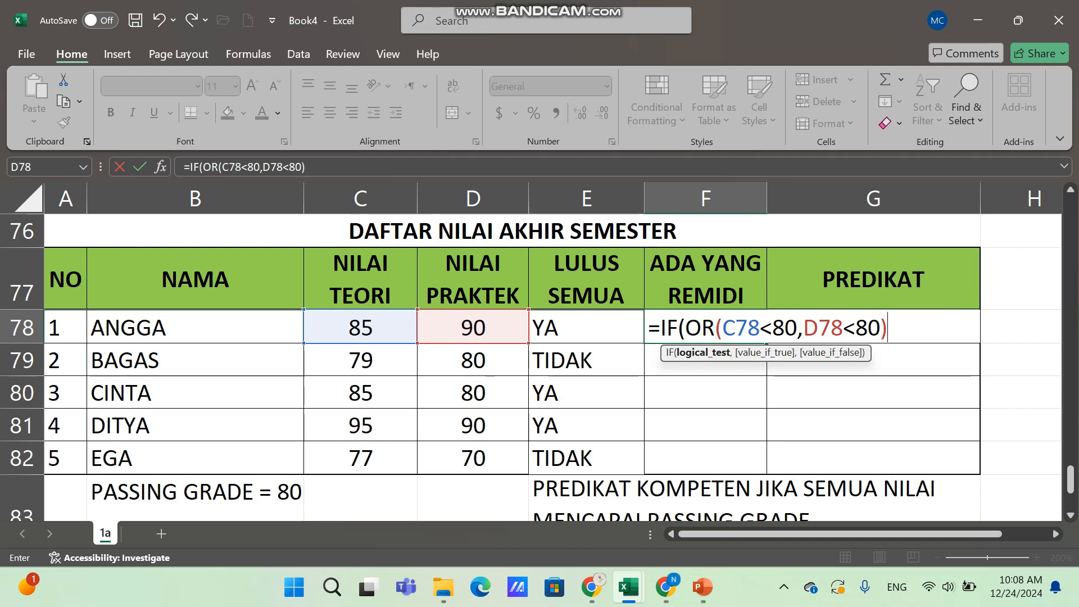
# Complete the F78 formula with "YA" if true and "TIDAK" if false, and fill it down to F82
pyautogui.write(',')
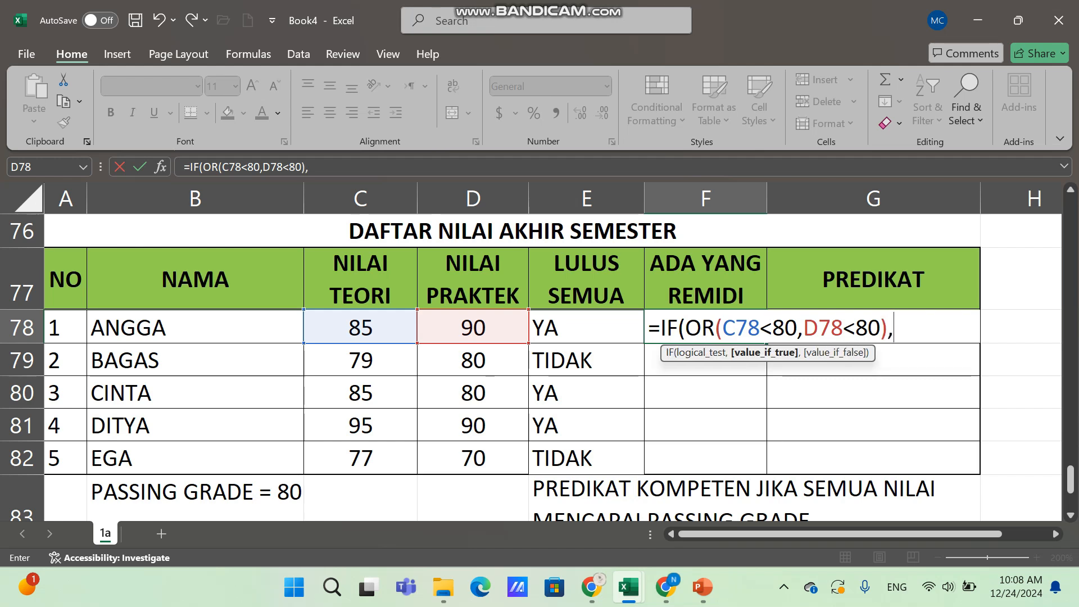
pyautogui.write('"')
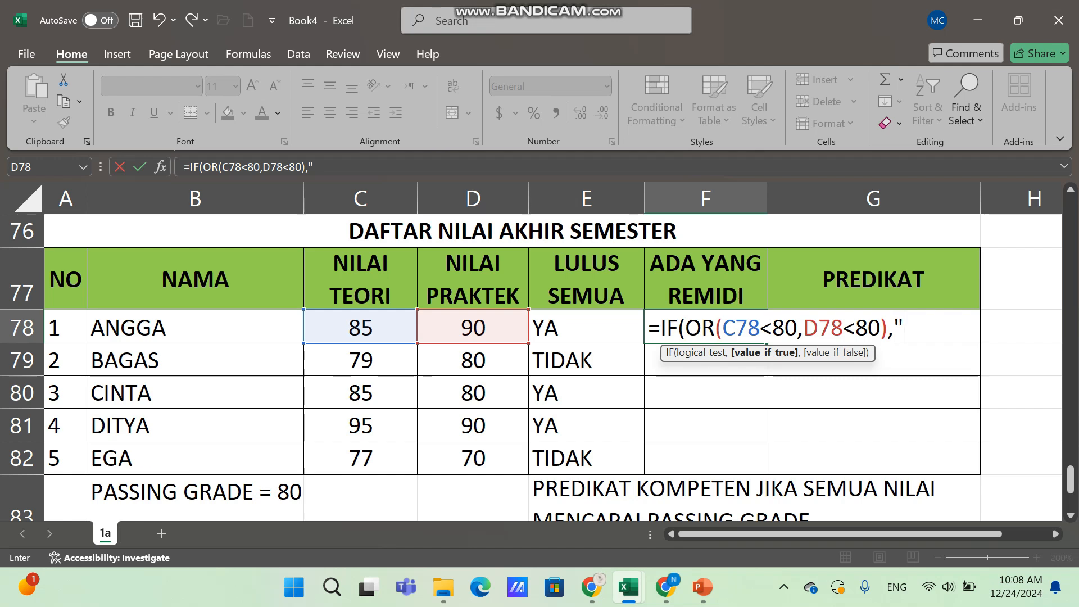
pyautogui.write('YA","TID')
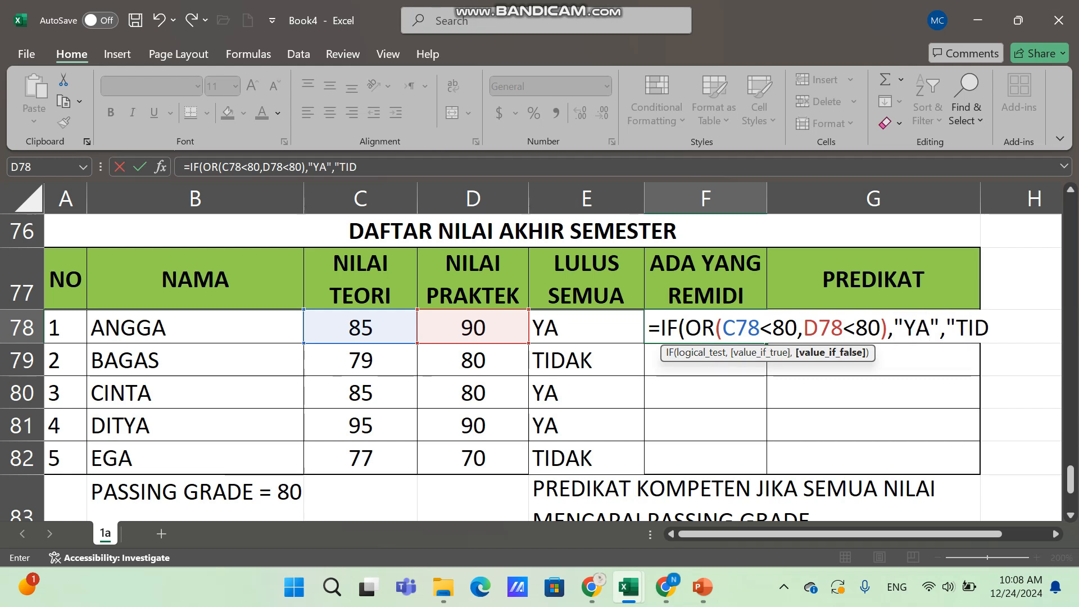
pyautogui.write('AK)')
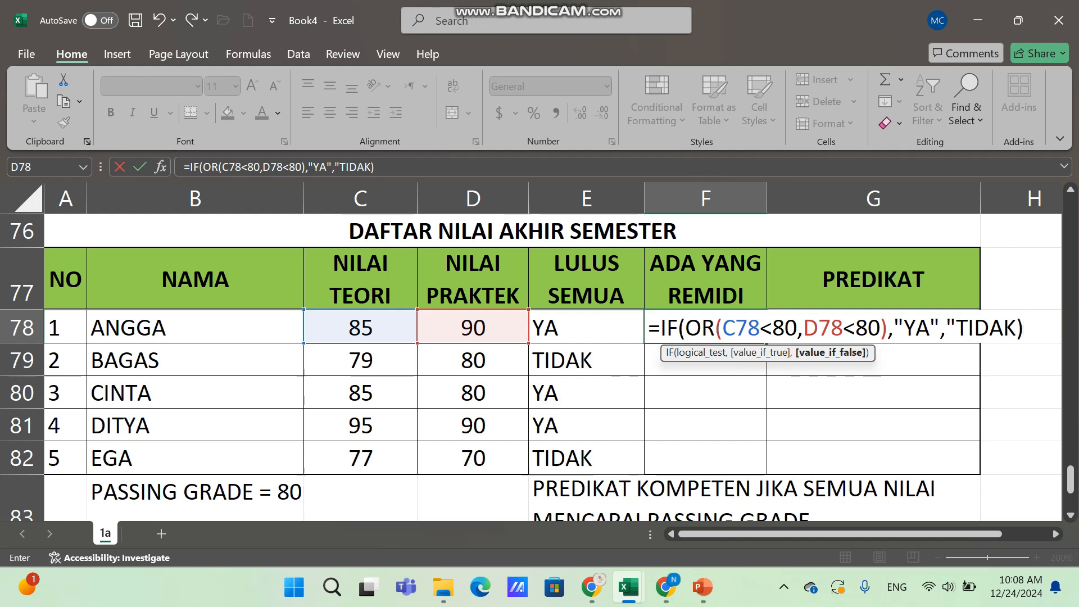
pyautogui.press('Return')
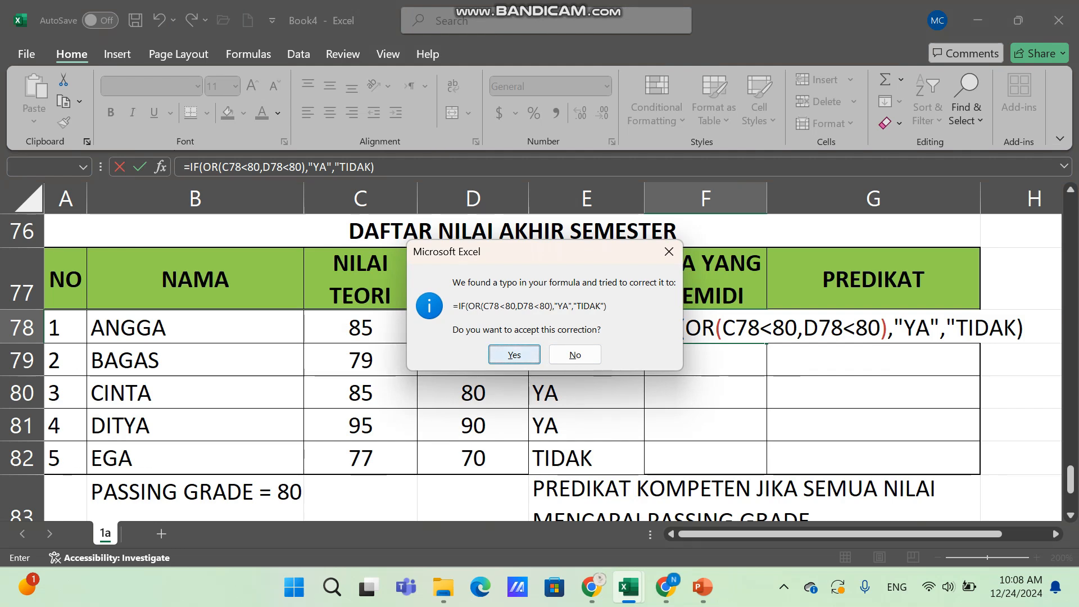
pyautogui.press('Return')
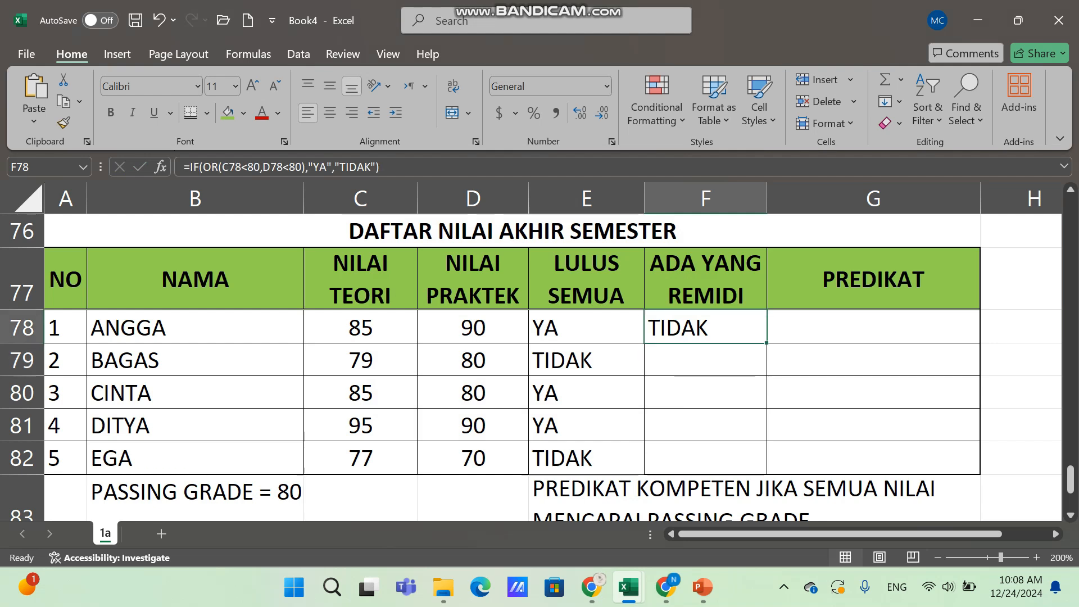
pyautogui.moveTo(766, 343); pyautogui.dragTo(766, 473)
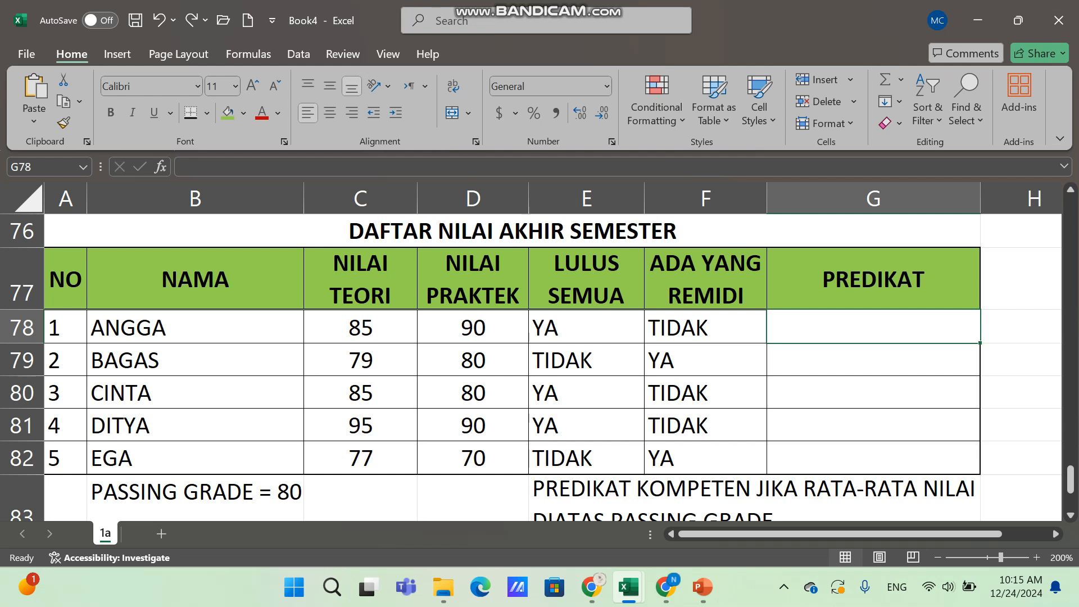
# Start an IF formula in G78 with the logical test AVERAGE(C78:D78)>=80, following the predicate rule noted below the table
pyautogui.scroll(-1, 531, 365)
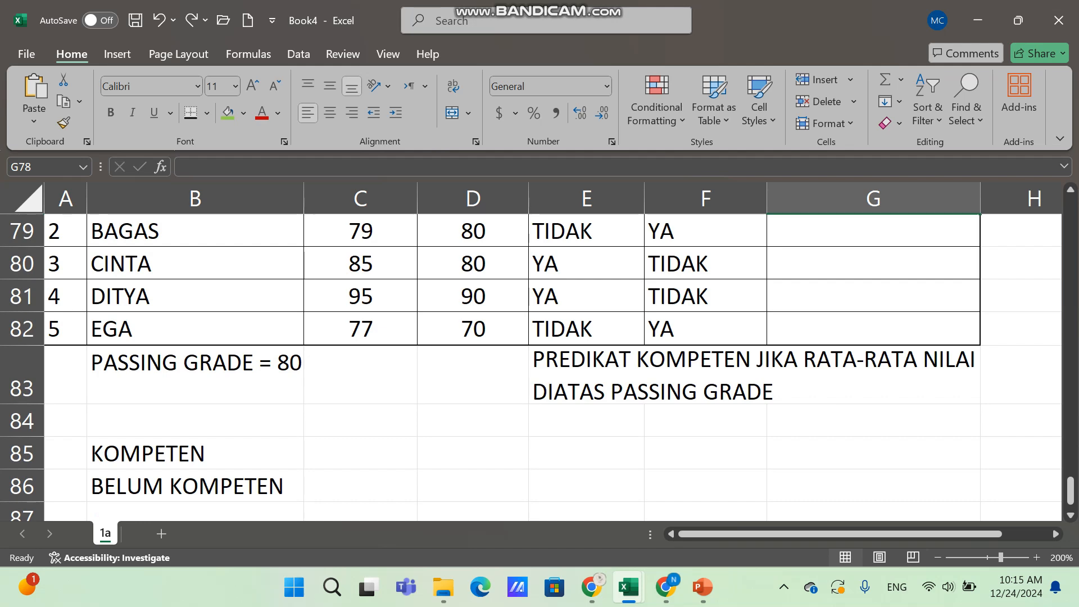
pyautogui.scroll(1, 530, 365)
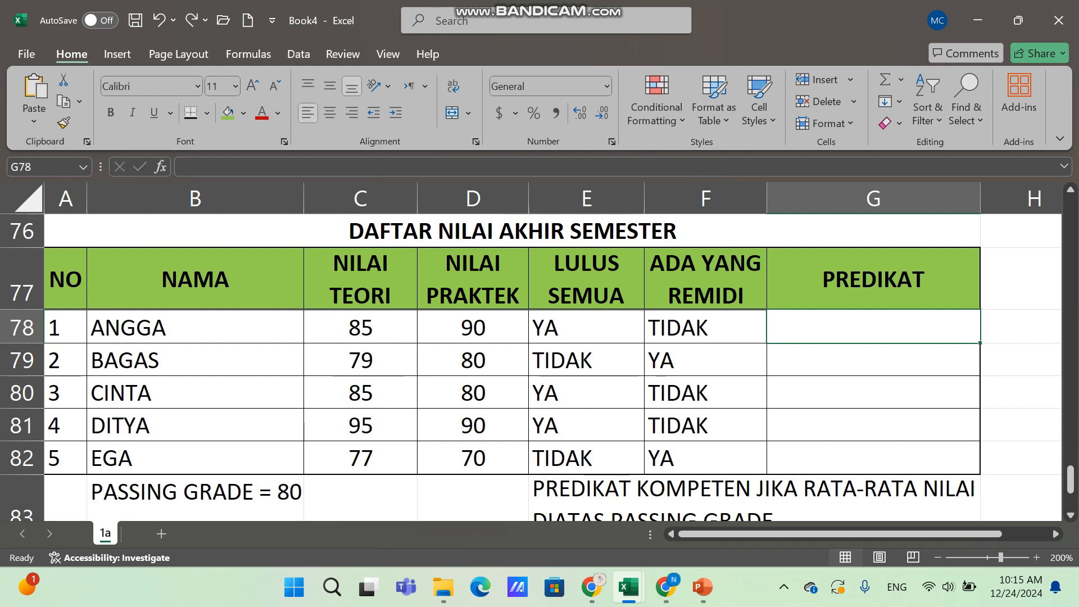
pyautogui.write('=IF')
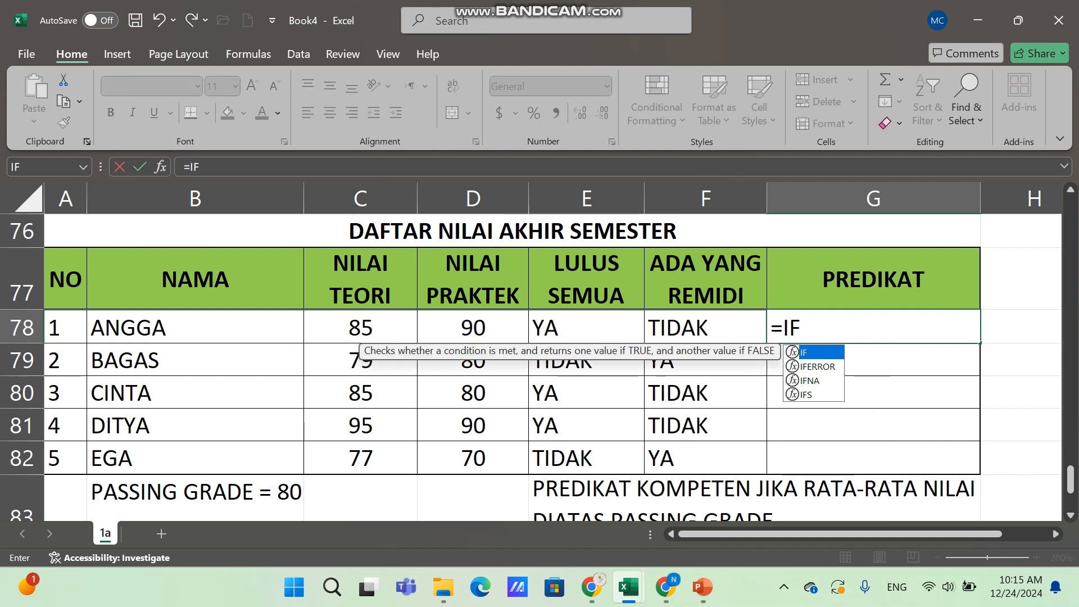
pyautogui.write('(')
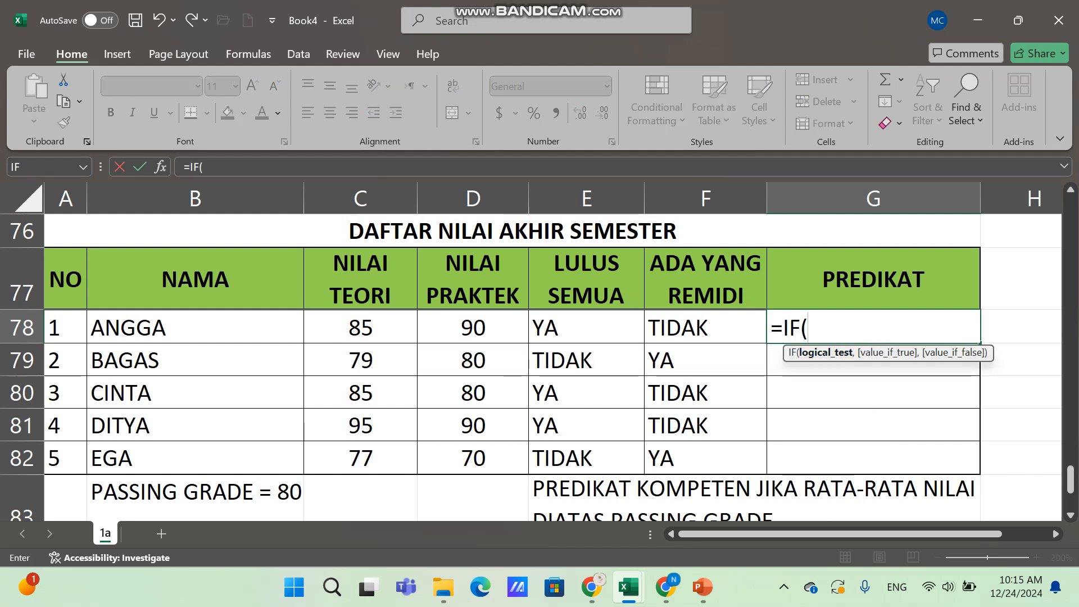
pyautogui.write('AVER')
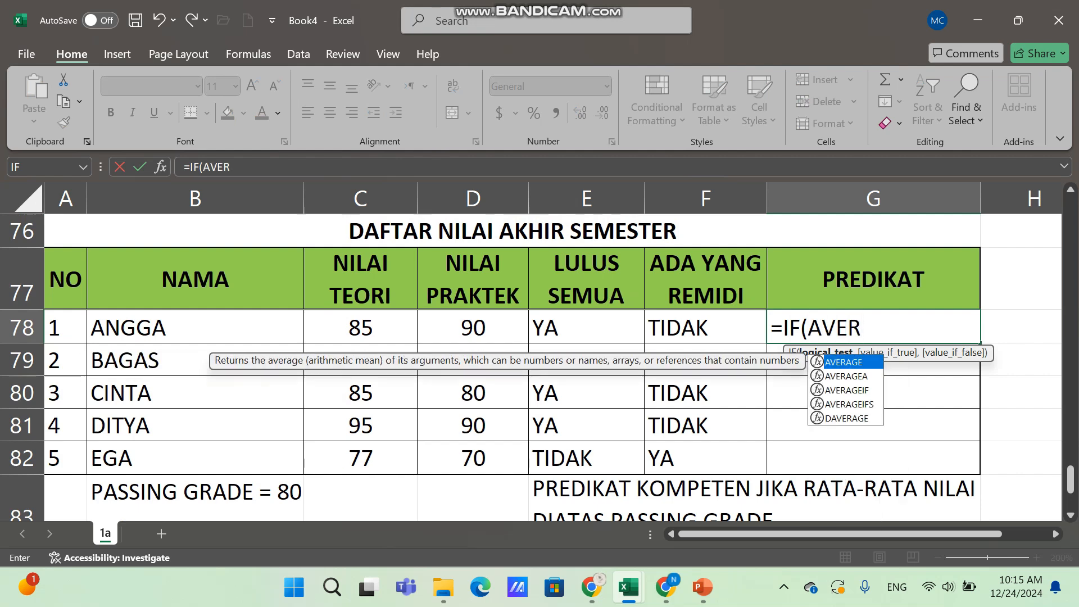
pyautogui.press('Tab')
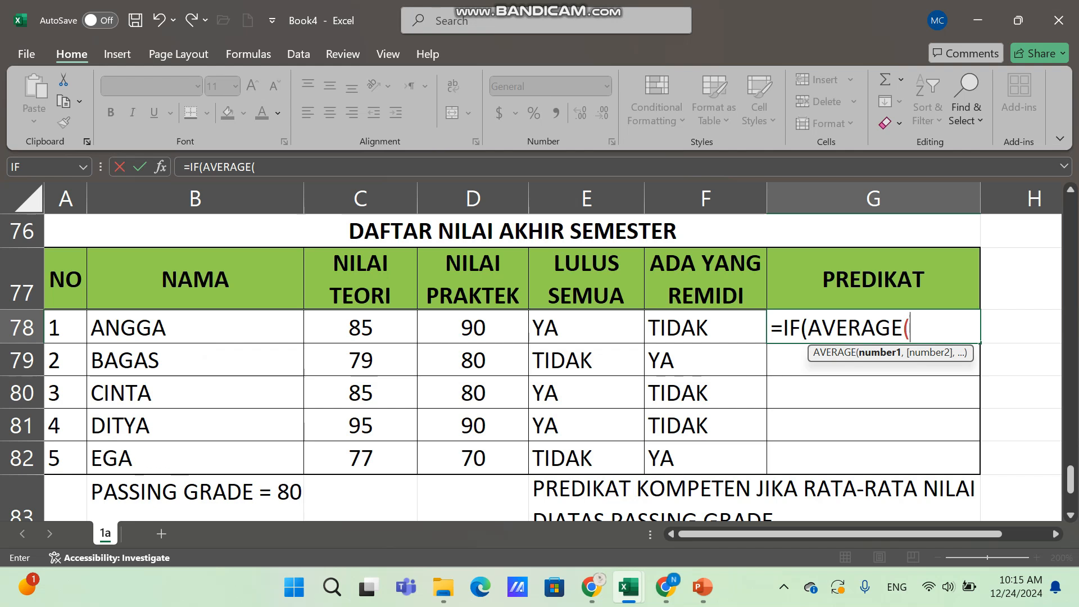
pyautogui.moveTo(360, 328); pyautogui.dragTo(495, 332)
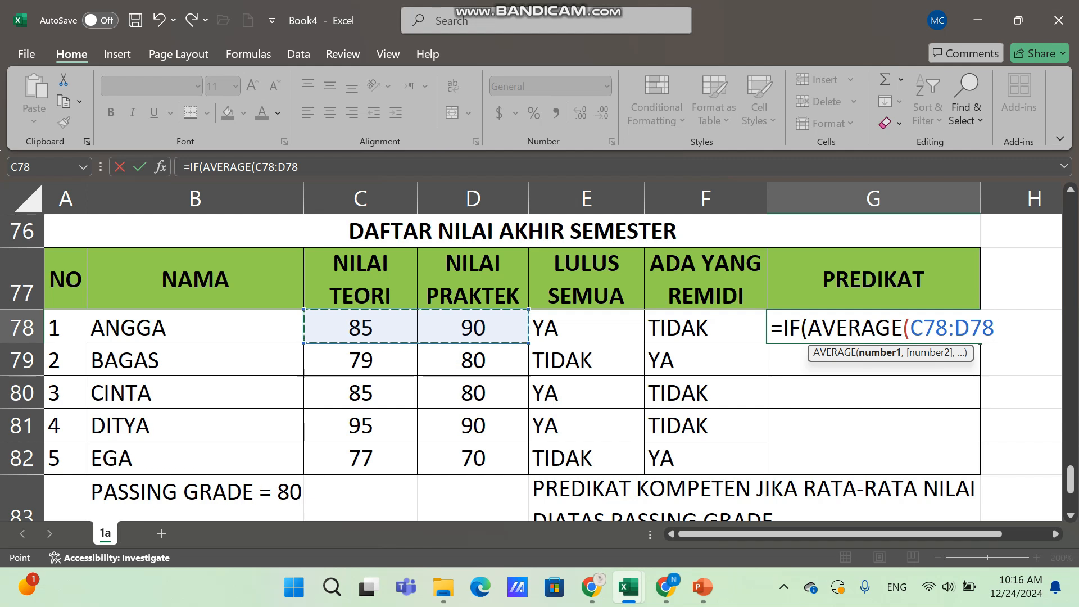
pyautogui.write(')')
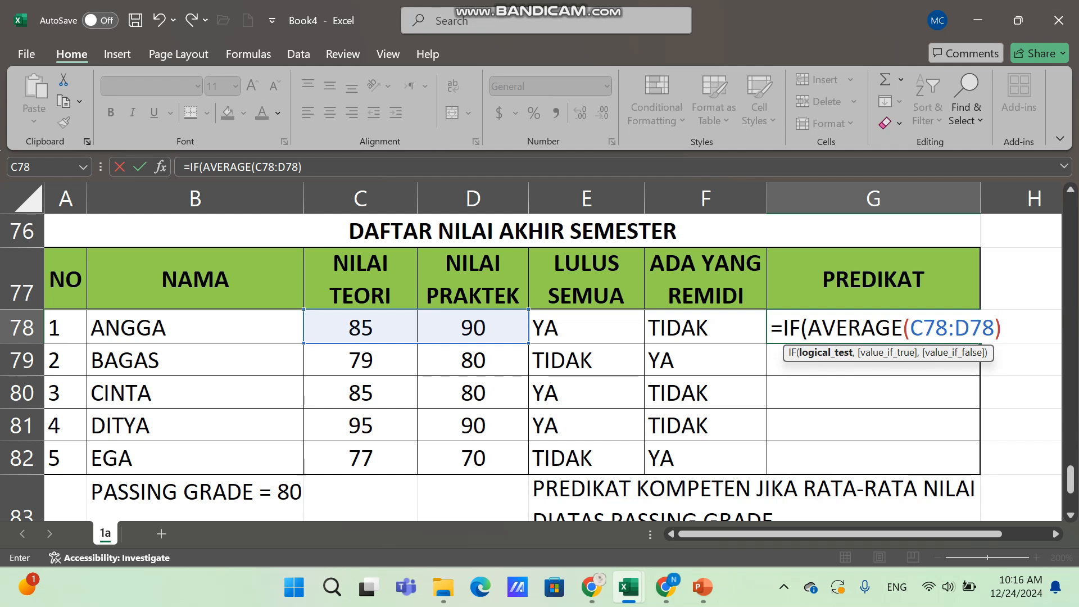
pyautogui.write('>=80')
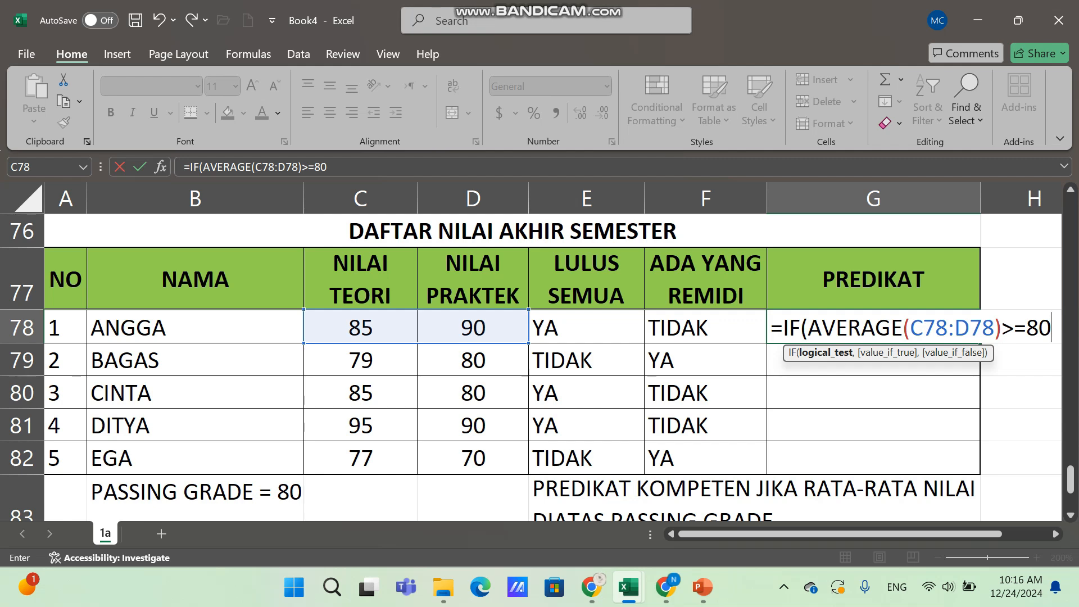
# Add "KOMPETEN" as the value if true in the G78 formula
pyautogui.write(',')
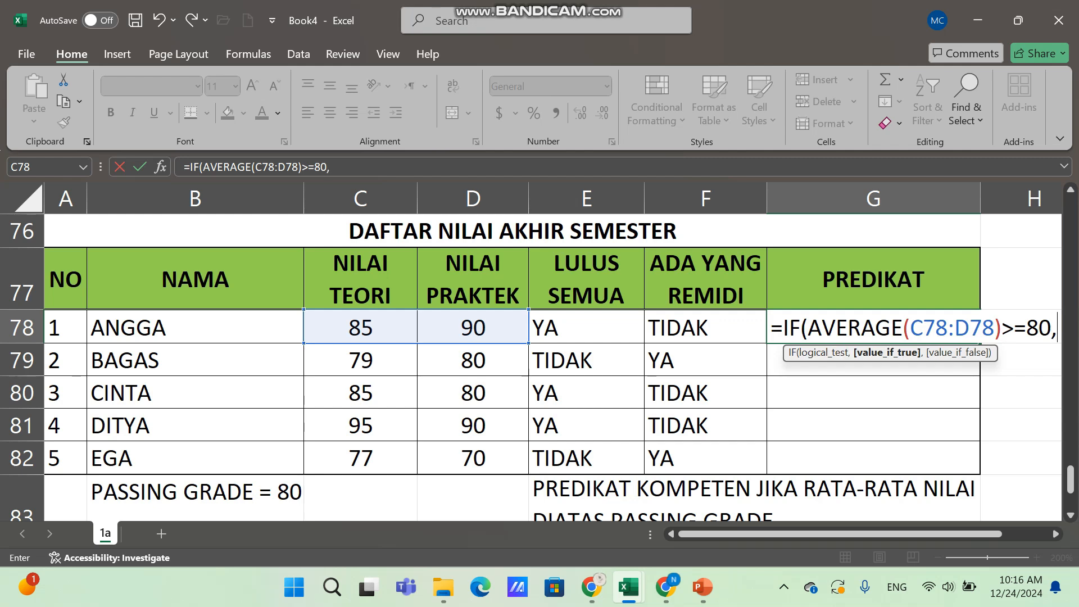
pyautogui.write('"')
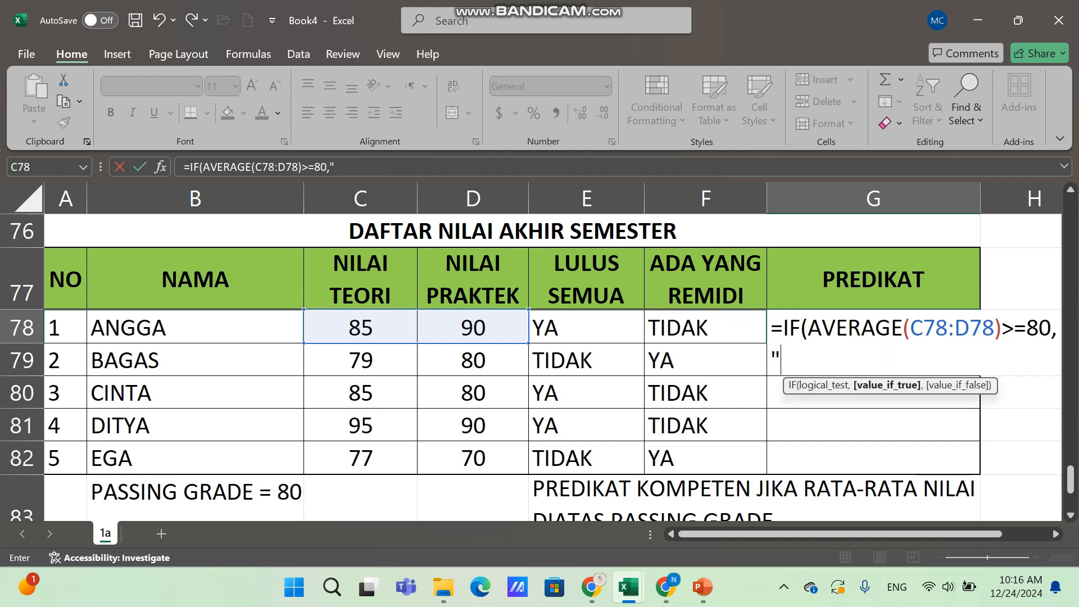
pyautogui.write('KOMPETE')
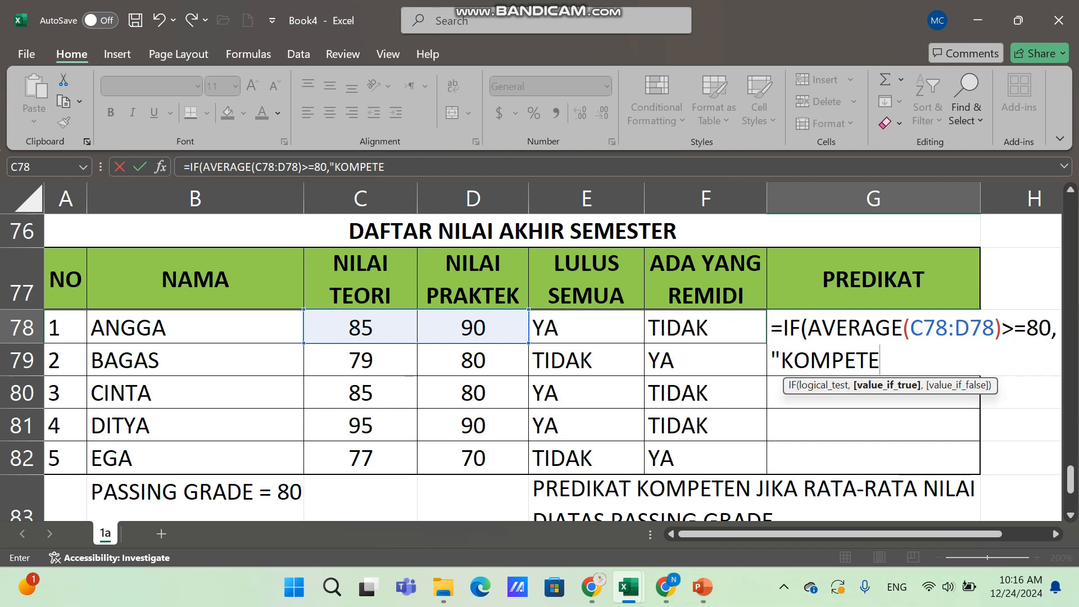
pyautogui.write('N",')
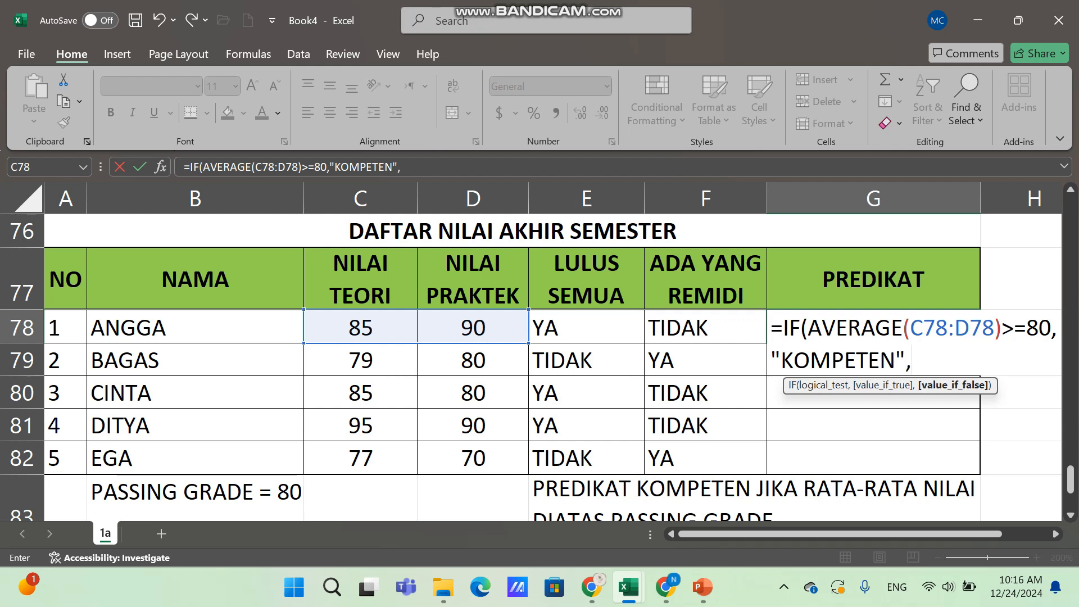
# Complete the G78 formula with "BELUM KOMPETEN" as the value if false, and fill it down to G82
pyautogui.write('"bELUM')
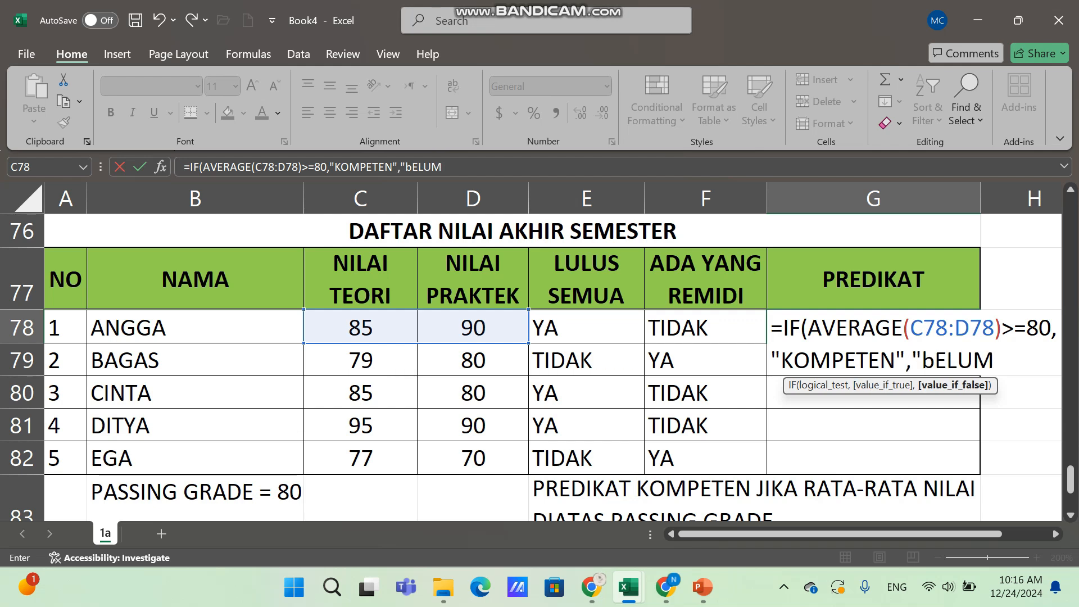
pyautogui.press('BackSpace')
pyautogui.press('BackSpace')
pyautogui.press('BackSpace')
pyautogui.press('BackSpace')
pyautogui.press('BackSpace')
pyautogui.write('Belum Kom')
pyautogui.press('BackSpace')
pyautogui.press('BackSpace')
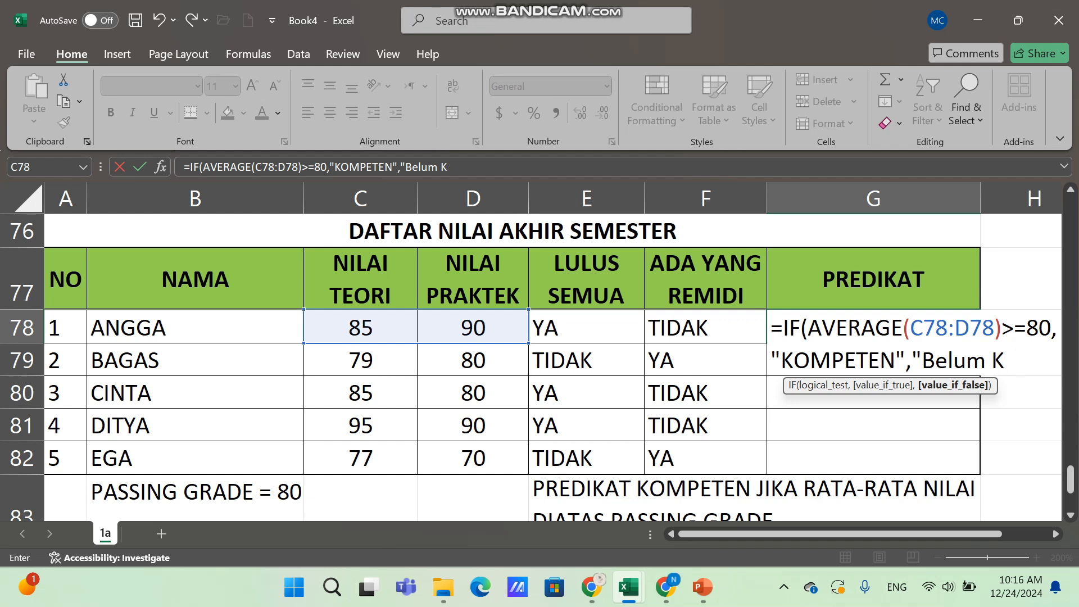
pyautogui.press('BackSpace')
pyautogui.press('BackSpace')
pyautogui.press('BackSpace')
pyautogui.press('BackSpace')
pyautogui.press('BackSpace')
pyautogui.press('BackSpace')
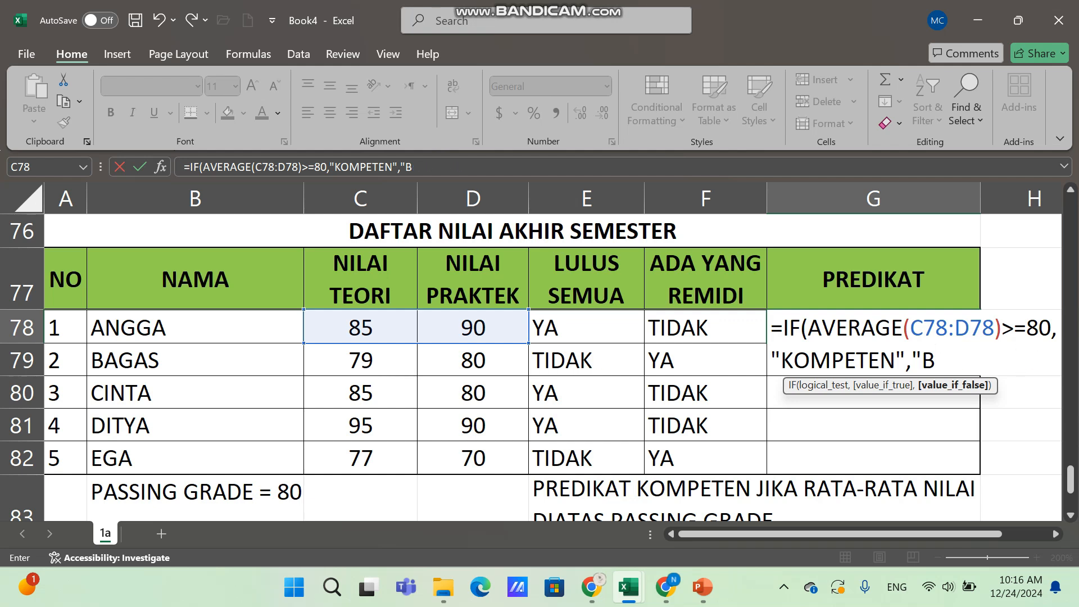
pyautogui.write('elum')
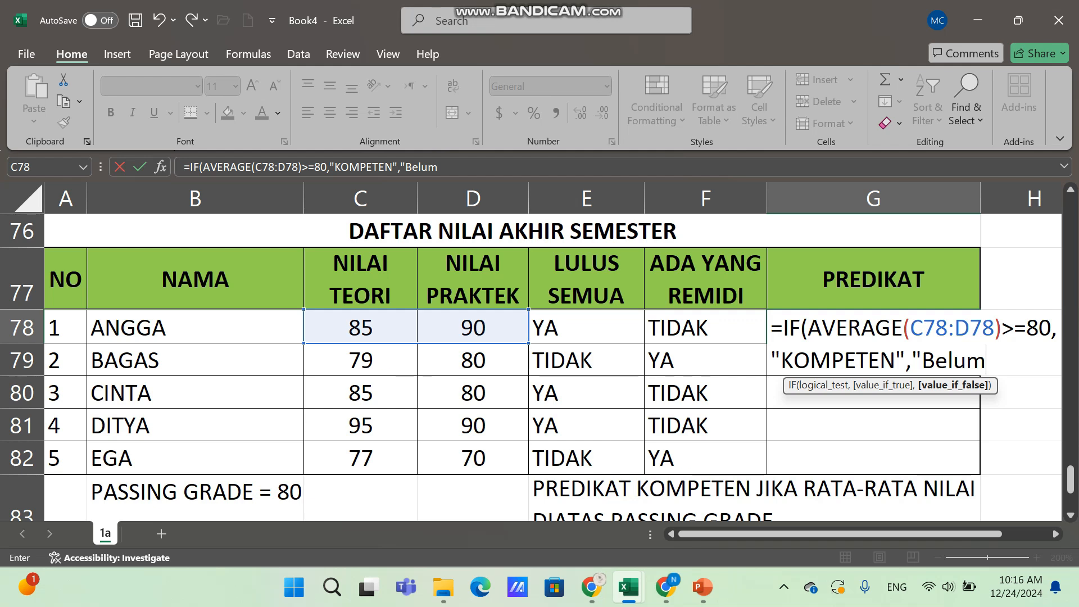
pyautogui.press('BackSpace')
pyautogui.press('BackSpace')
pyautogui.press('BackSpace')
pyautogui.press('BackSpace')
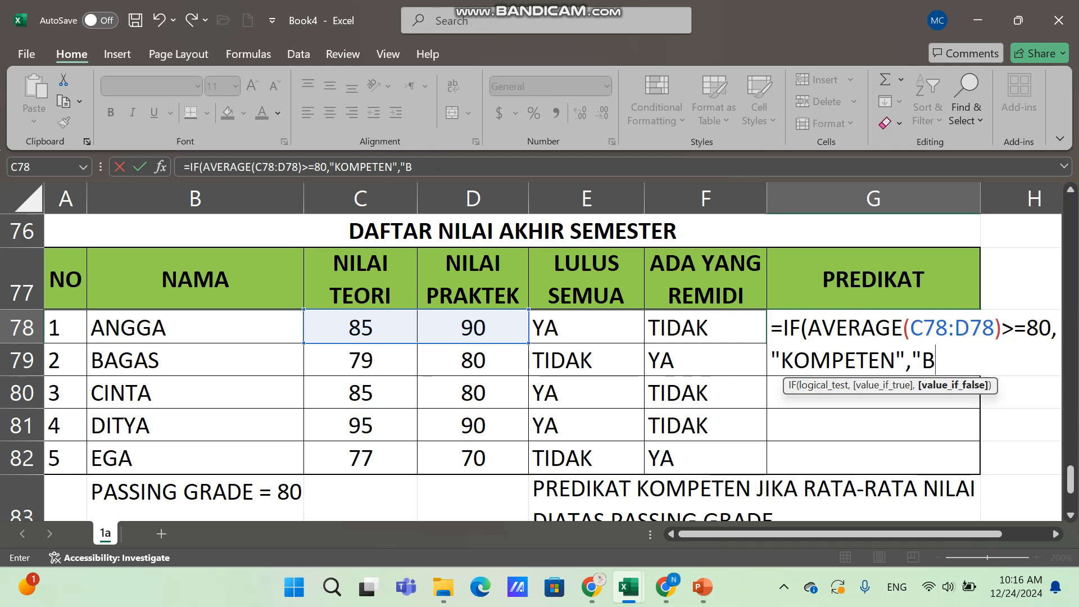
pyautogui.write('ELUM KO')
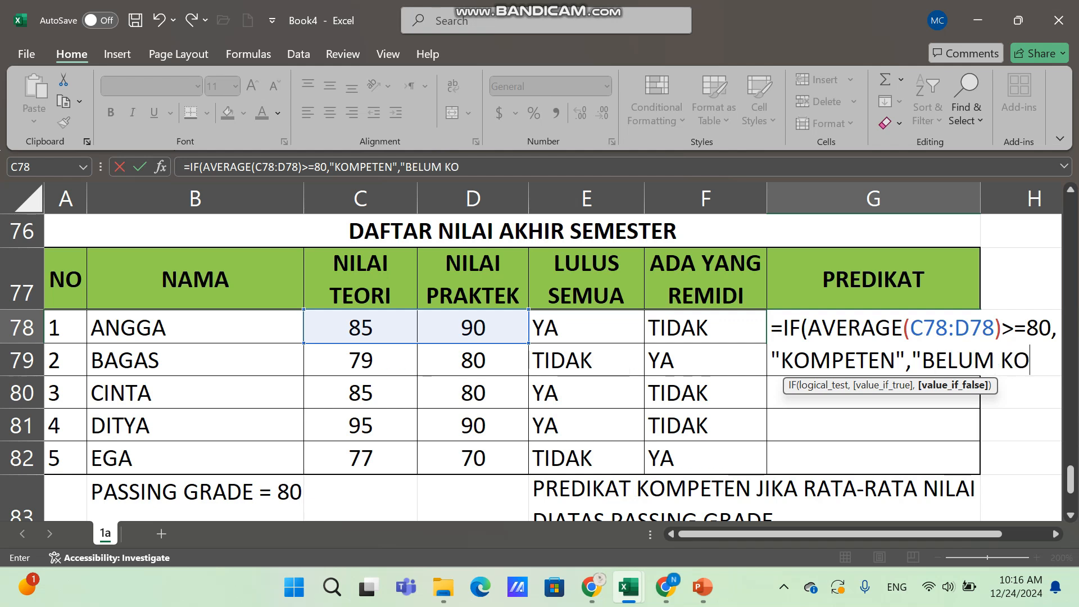
pyautogui.write('MPETE')
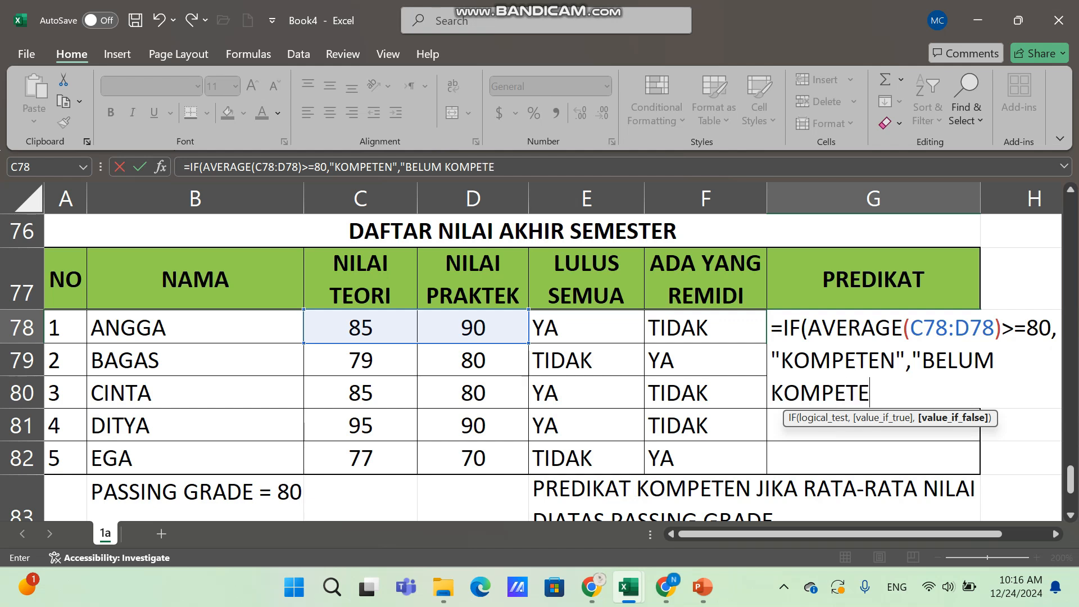
pyautogui.write('N")')
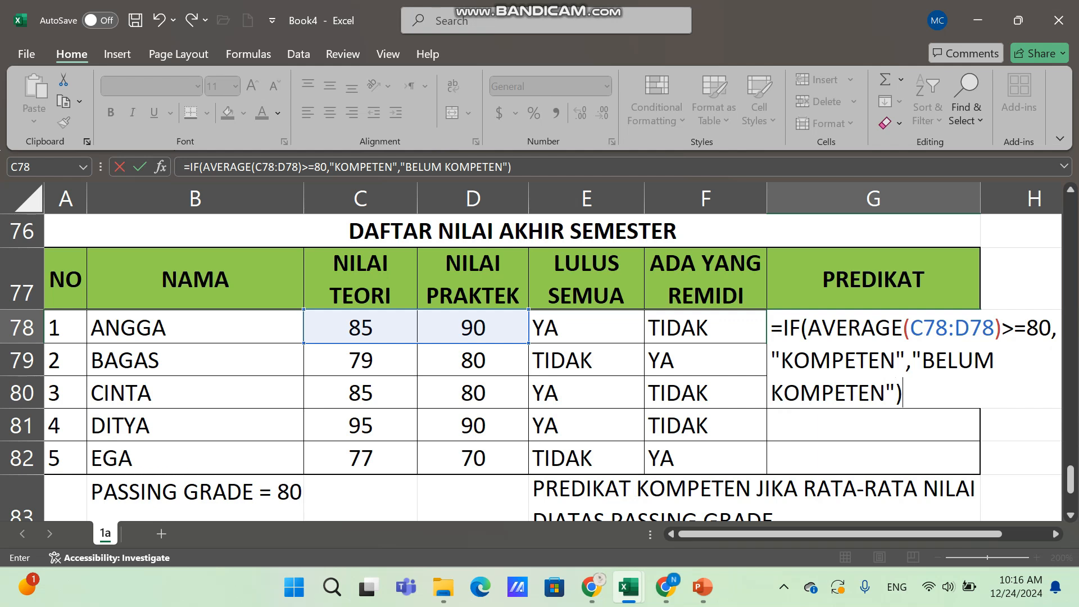
pyautogui.press('Return')
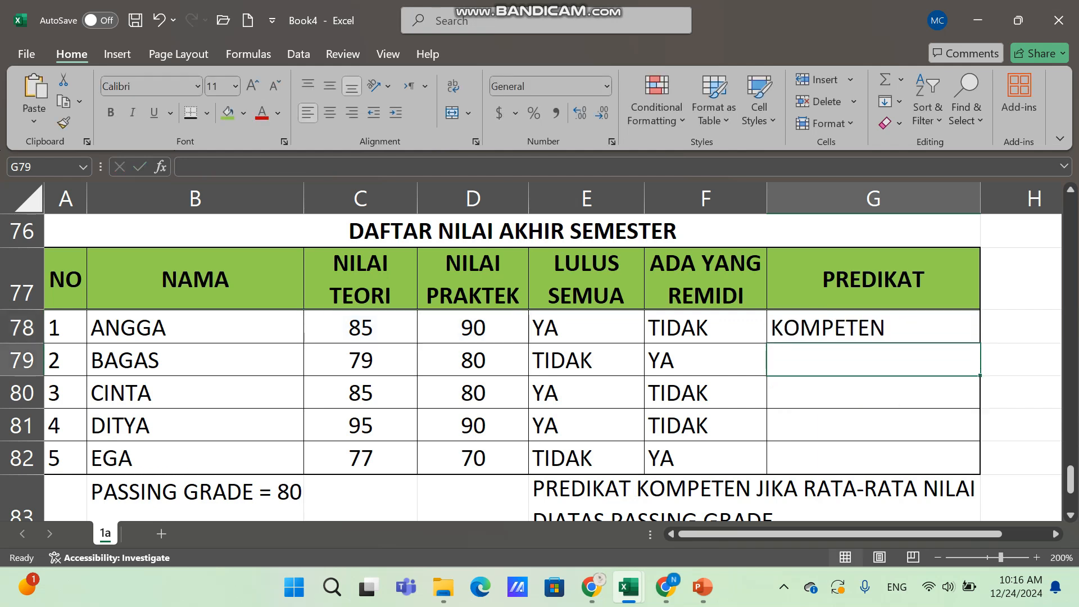
pyautogui.press('Up')
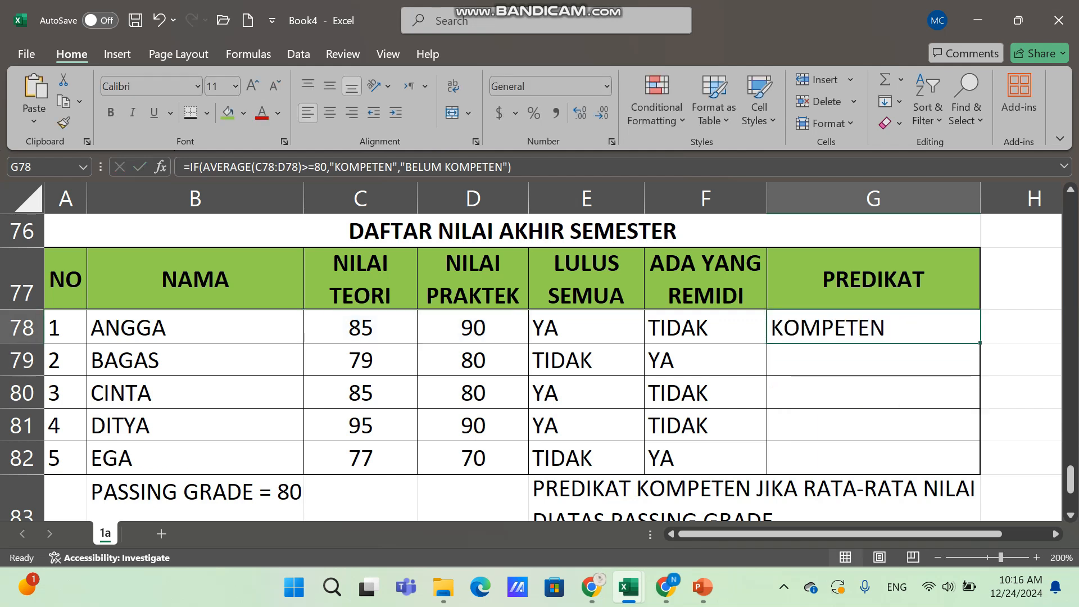
pyautogui.moveTo(980, 343); pyautogui.dragTo(980, 465)
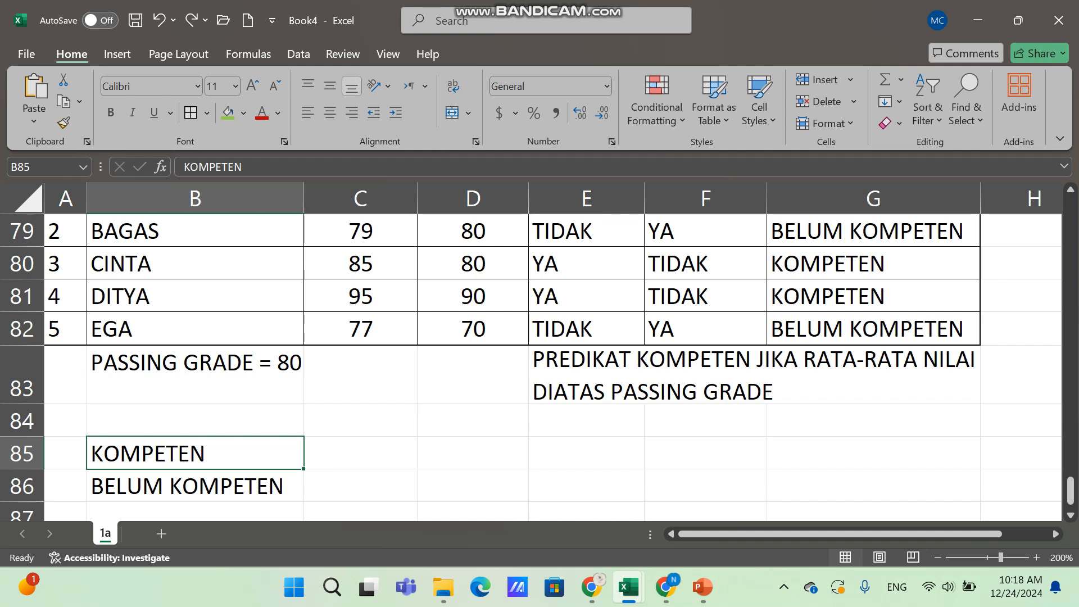
# Give B85:C86 thin inside borders and a double-line outline, and fill the label cells B85:B86 with green
pyautogui.hotkey('shift', 'Right')
pyautogui.hotkey('shift', 'Down')
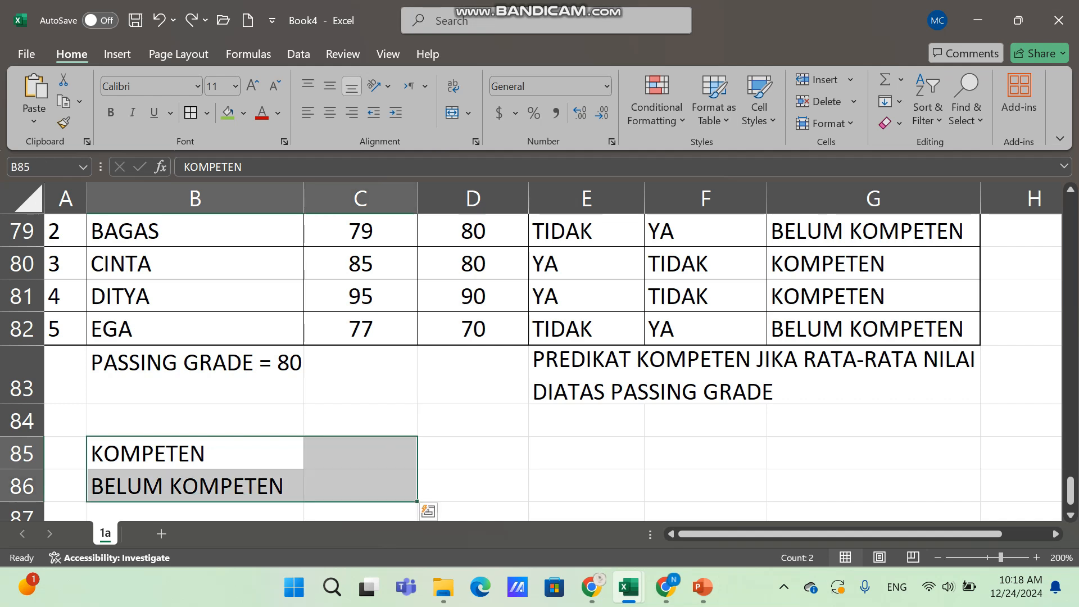
pyautogui.hotkey('ctrl', '1')
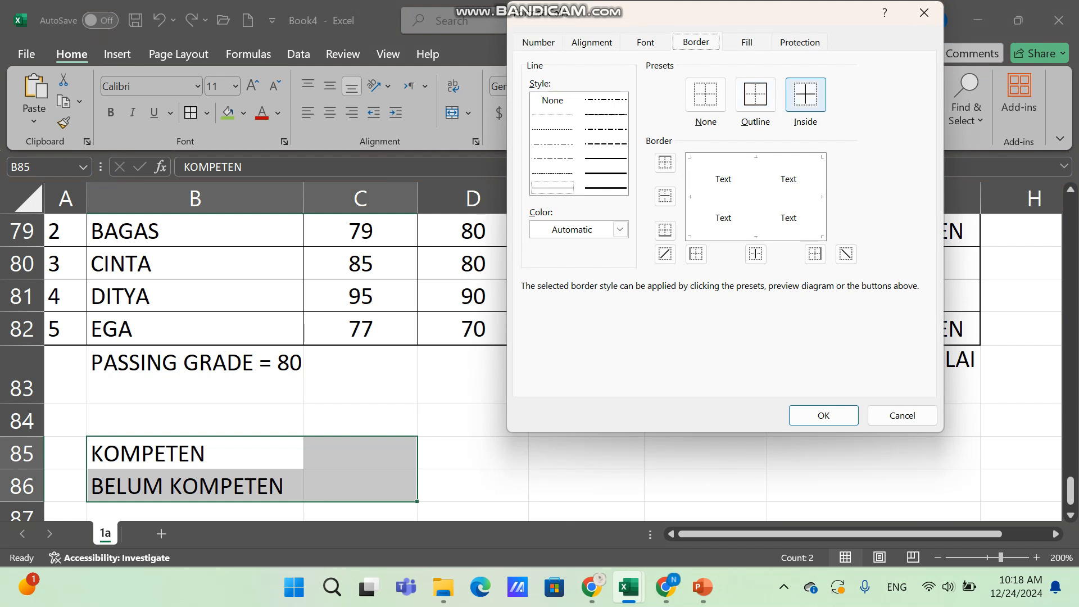
pyautogui.click(805, 94)
pyautogui.click(755, 95)
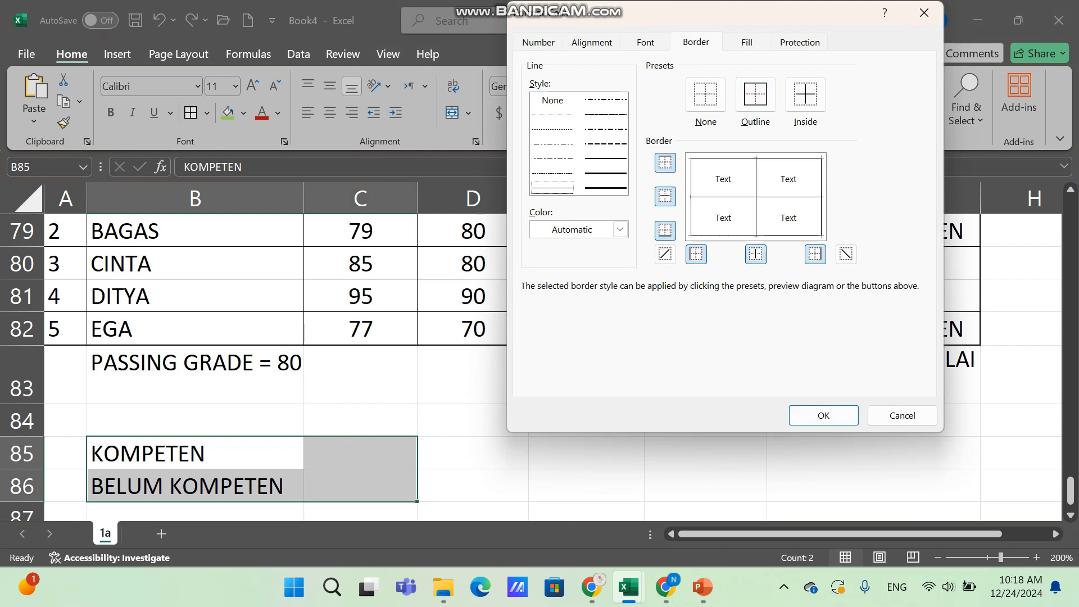
pyautogui.click(605, 188)
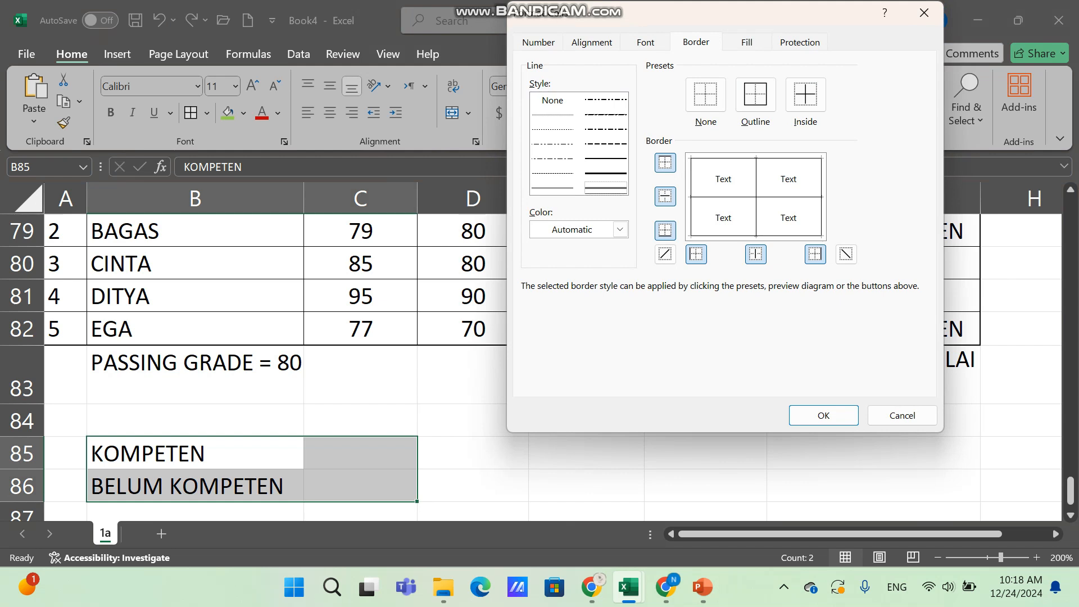
pyautogui.click(755, 95)
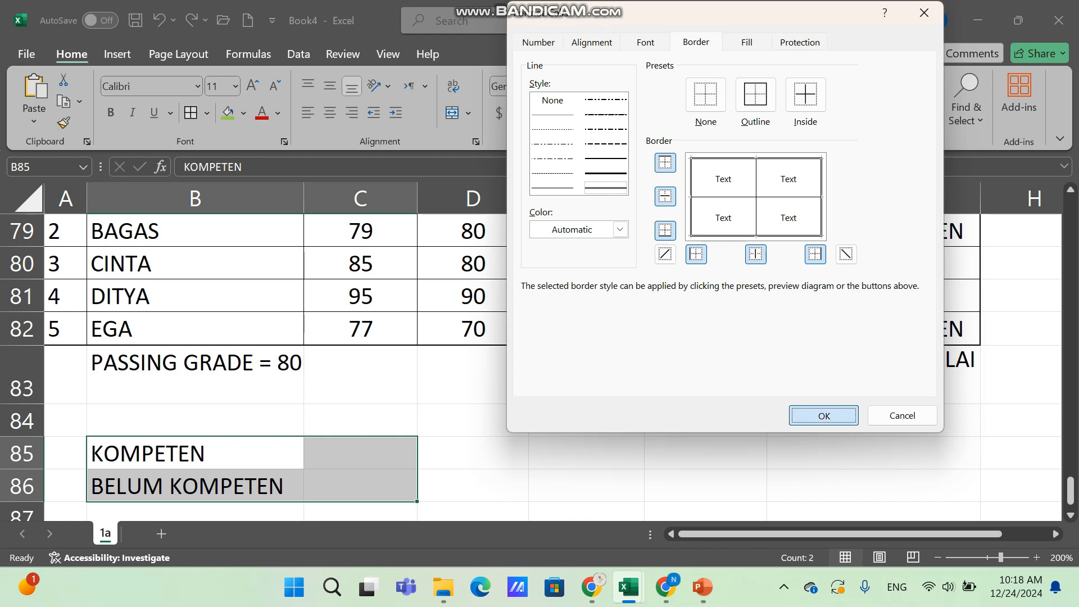
pyautogui.click(823, 415)
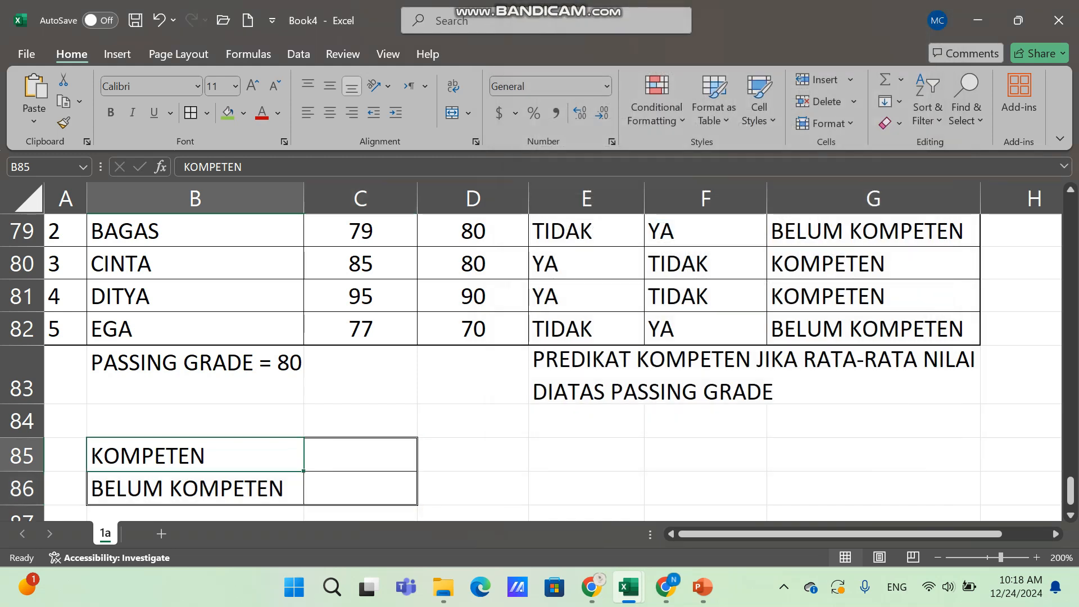
pyautogui.moveTo(195, 456); pyautogui.dragTo(195, 488)
pyautogui.click(227, 113)
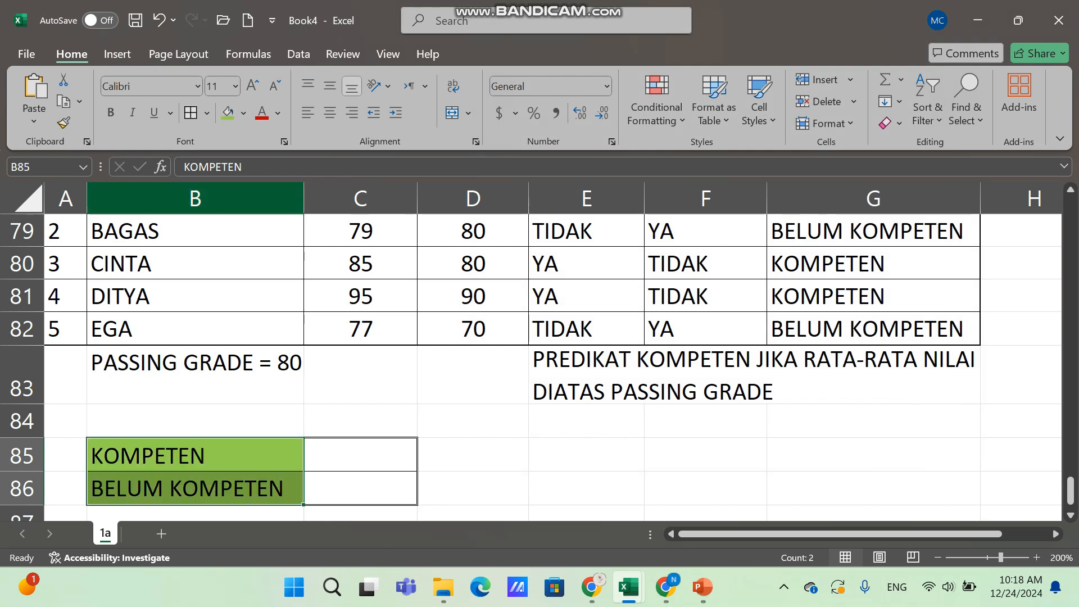
# Start a COUNTIF formula in C85, beside the KOMPETEN label, with G78:G82 as the range
pyautogui.click(360, 456)
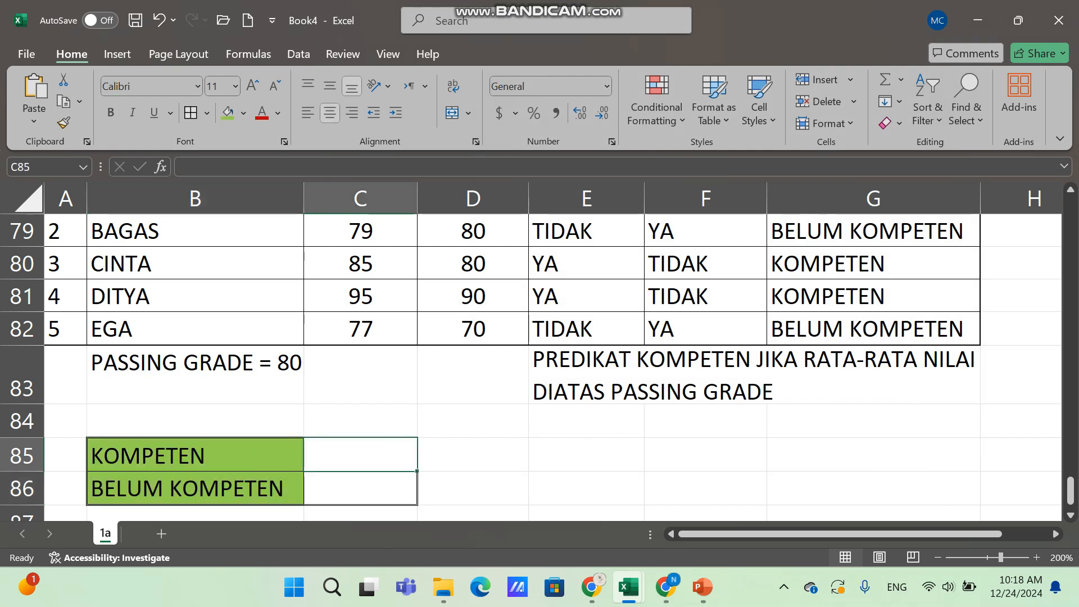
pyautogui.write('=CO')
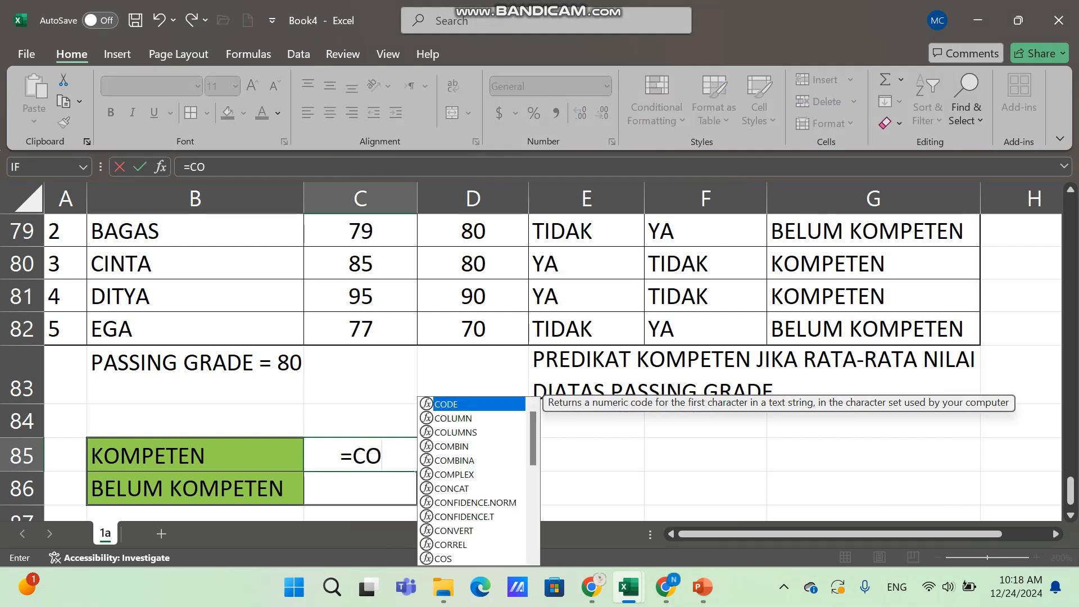
pyautogui.write('U')
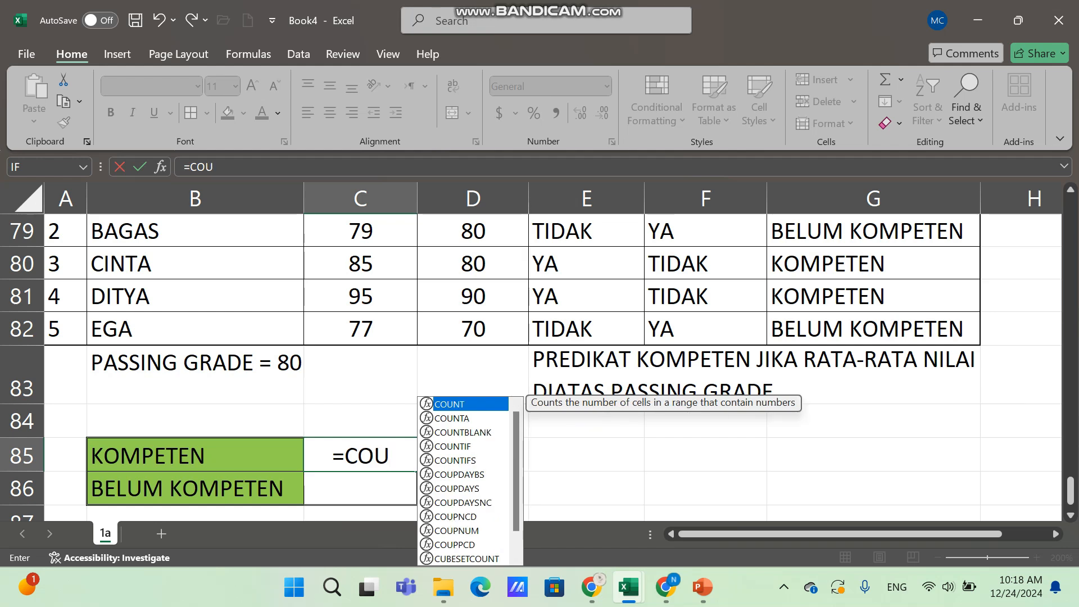
pyautogui.press('Down')
pyautogui.press('Down')
pyautogui.press('Down')
pyautogui.press('Tab')
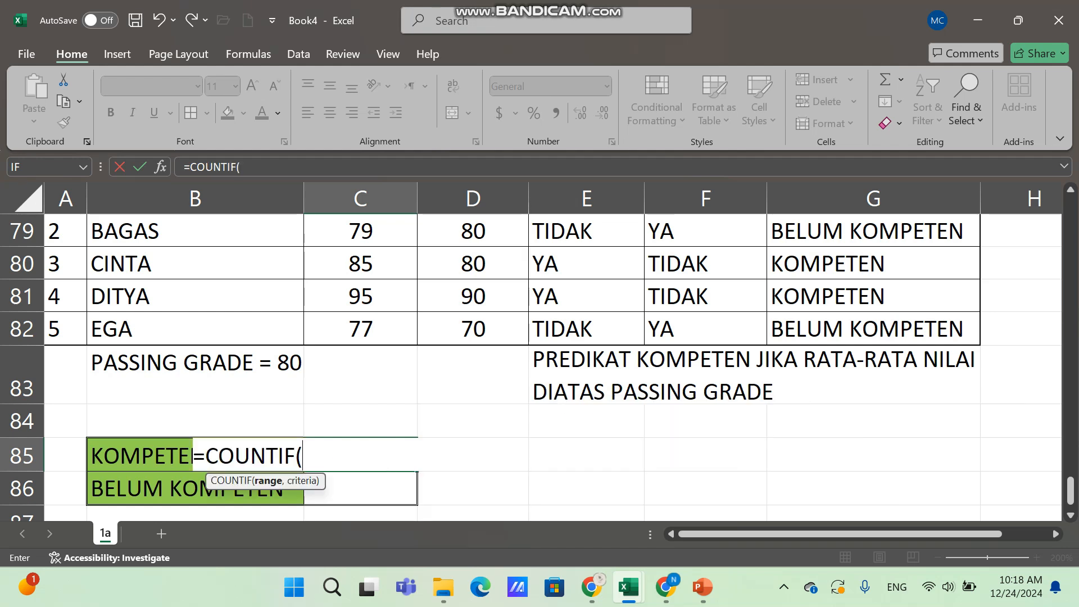
pyautogui.scroll(2, 534, 365)
pyautogui.moveTo(955, 328); pyautogui.dragTo(955, 458)
pyautogui.scroll(-1, 871, 394)
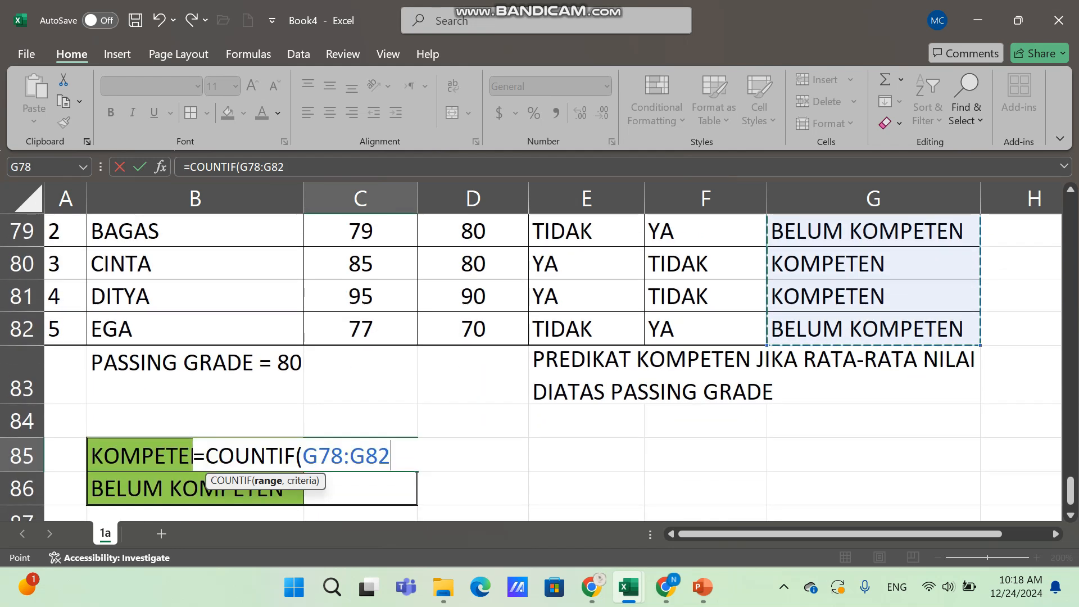
pyautogui.write(',')
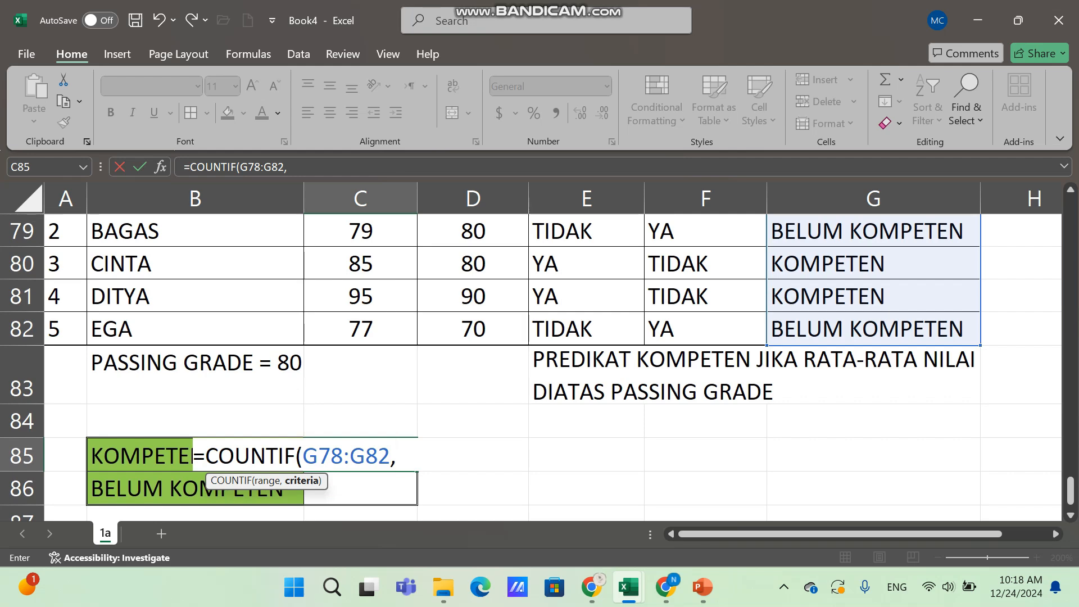
# Complete the C85 COUNTIF formula with the criterion "KOMPETEN"
pyautogui.write('"KOMPE')
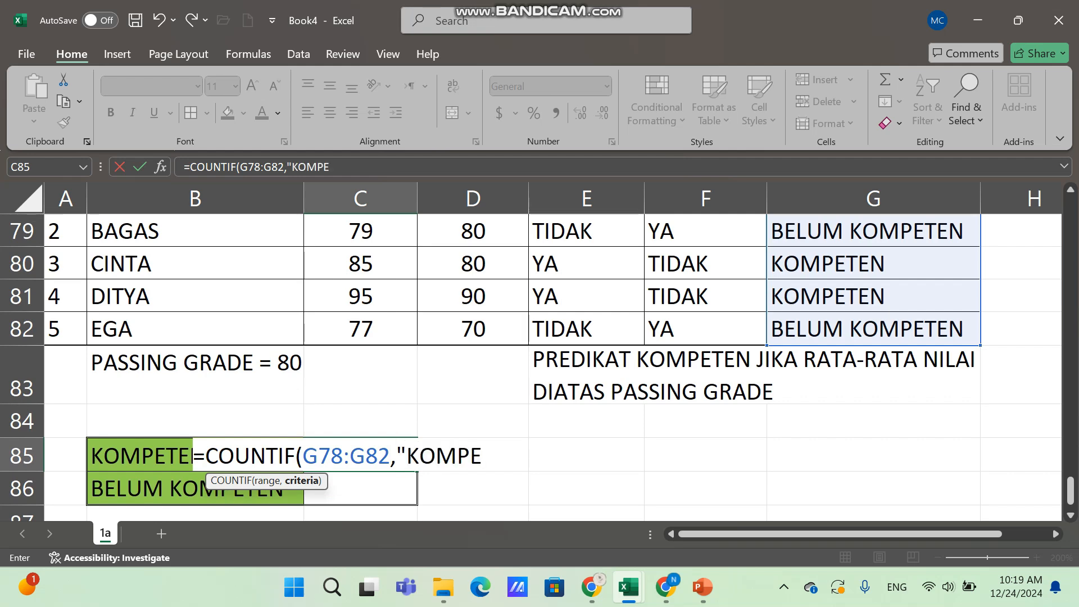
pyautogui.write('TEN"')
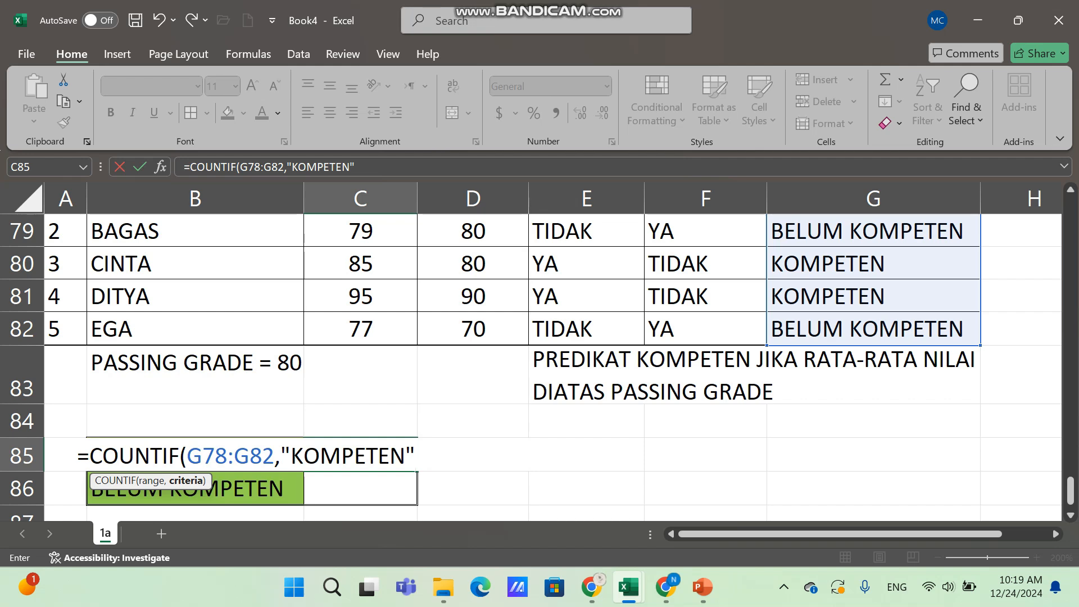
pyautogui.write(')')
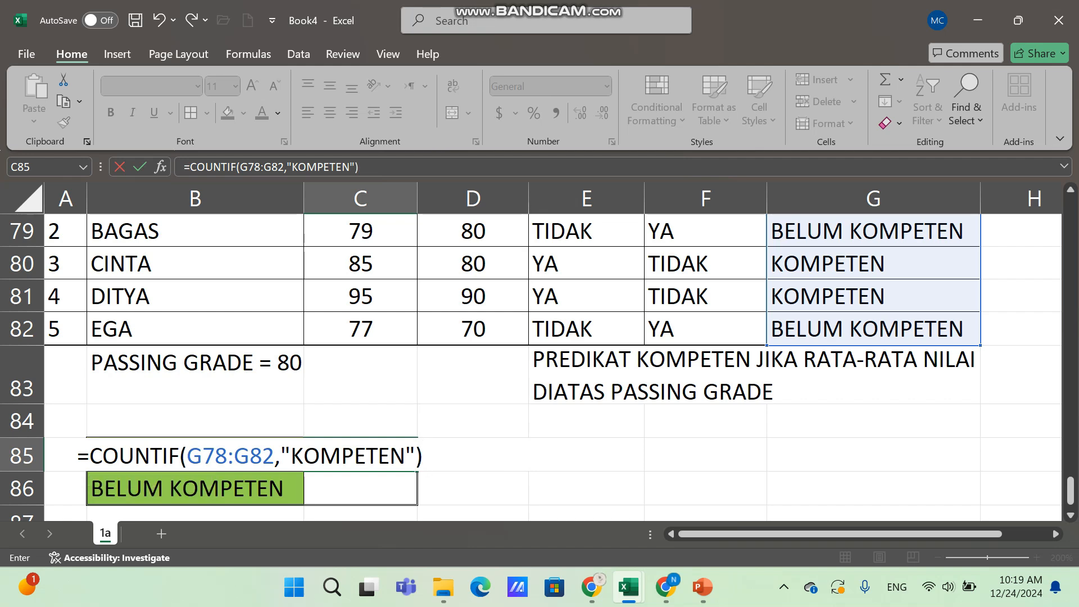
pyautogui.press('Return')
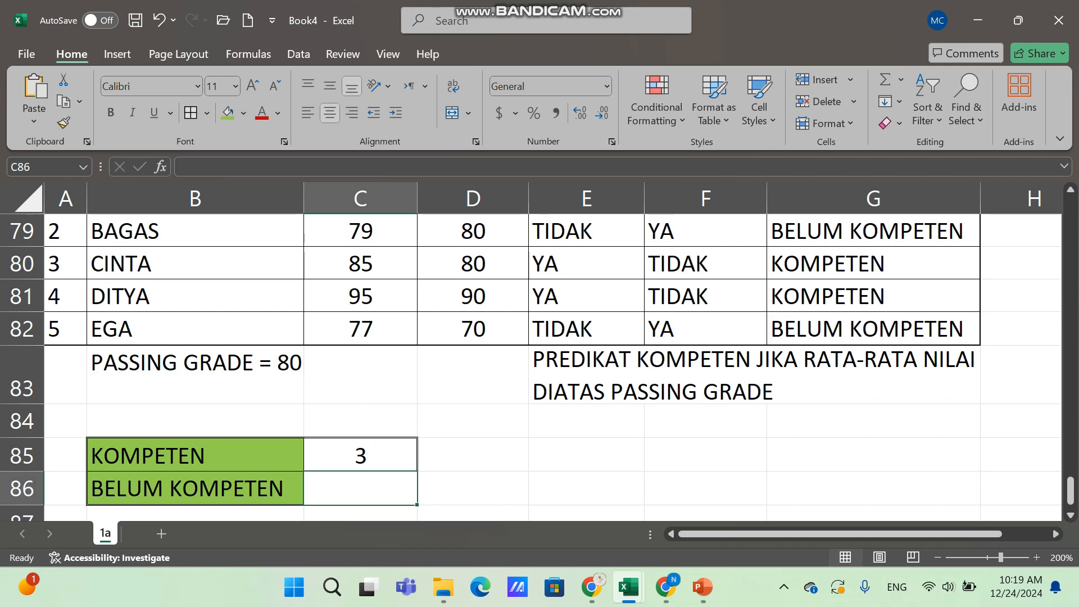
# Start a COUNTIF formula in C86, beside the BELUM KOMPETEN label, with G78:G82 as the range
pyautogui.write('=COUN')
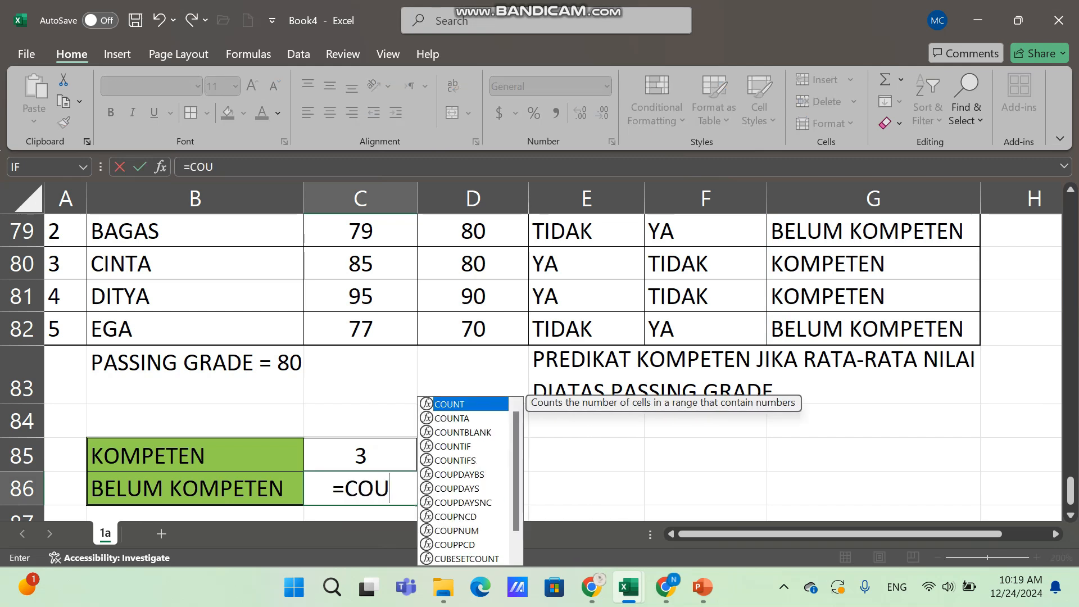
pyautogui.press('Down')
pyautogui.press('Down')
pyautogui.press('Down')
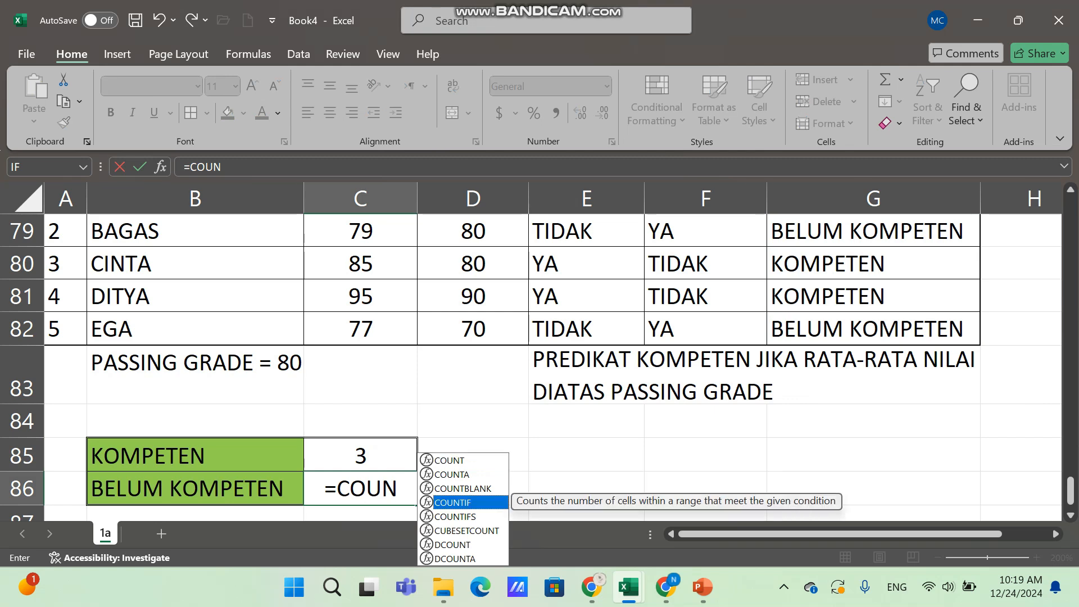
pyautogui.press('Tab')
pyautogui.scroll(1, 955, 329)
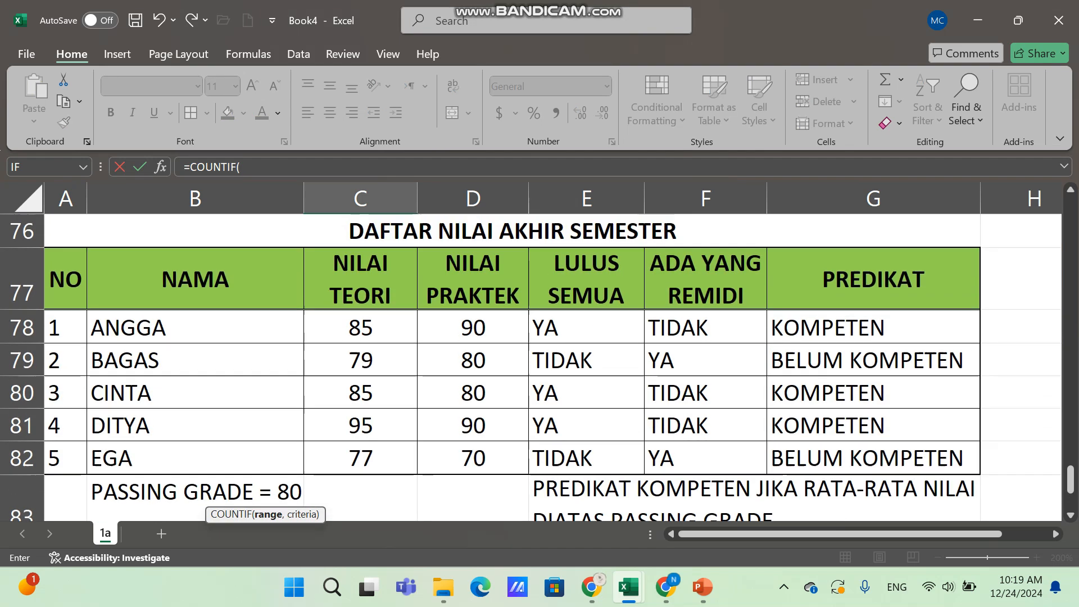
pyautogui.moveTo(955, 328); pyautogui.dragTo(978, 467)
pyautogui.scroll(-1, 977, 466)
pyautogui.scroll(-1, 539, 337)
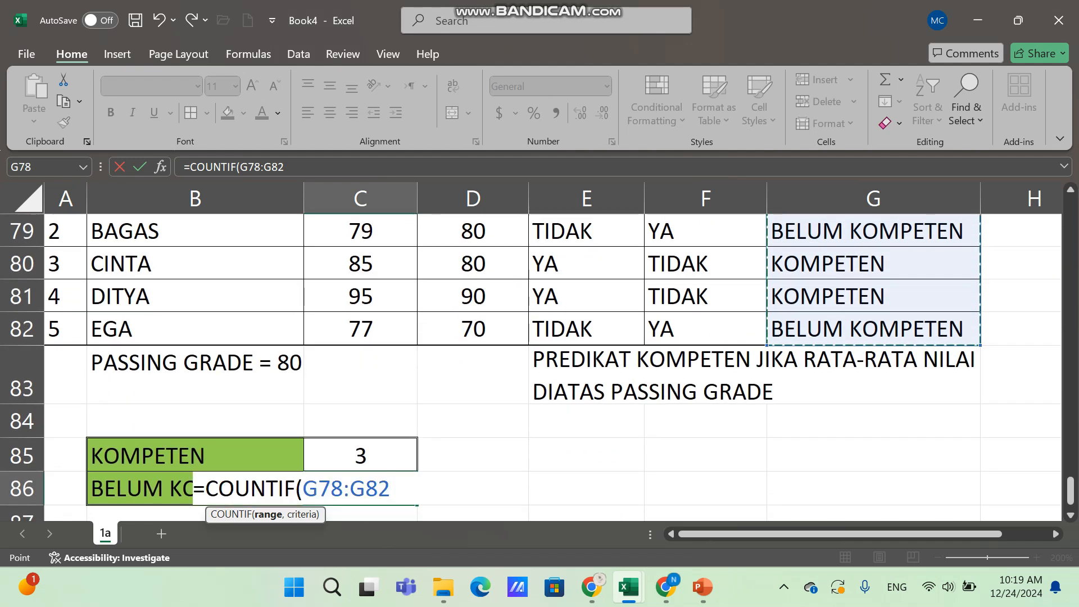
pyautogui.write(',')
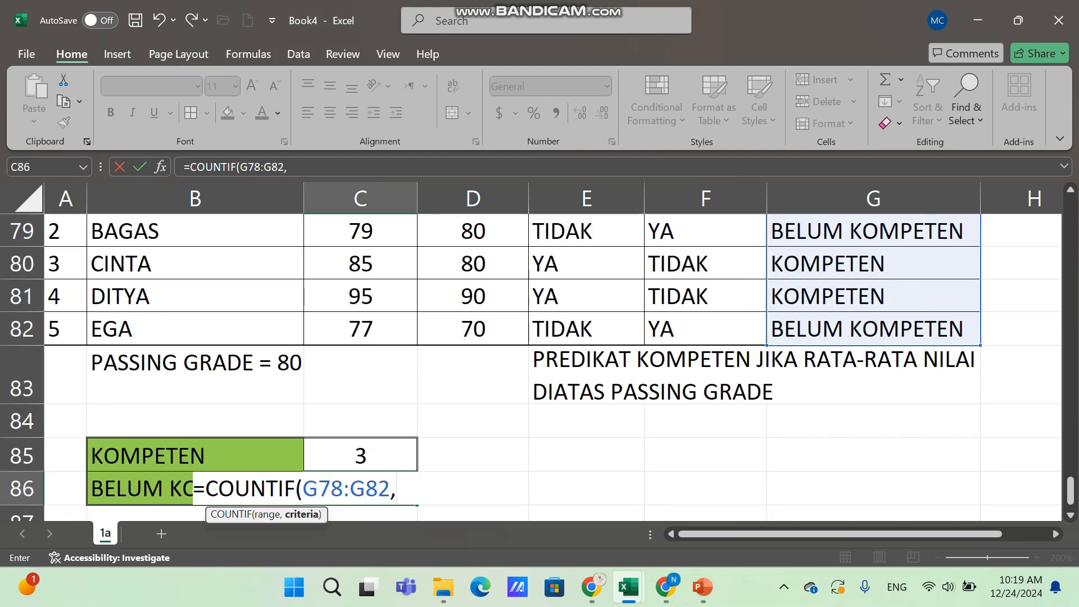
# Complete the C86 COUNTIF formula with the criterion "BELUM KOMPETEN"
pyautogui.write('"BEL')
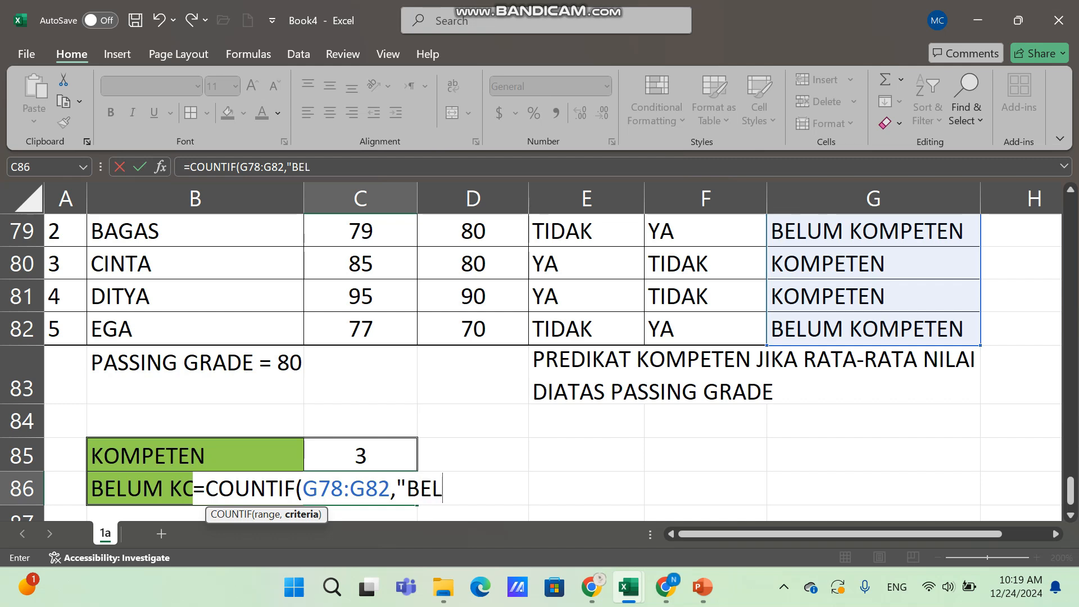
pyautogui.write('UM KOMPETEN"')
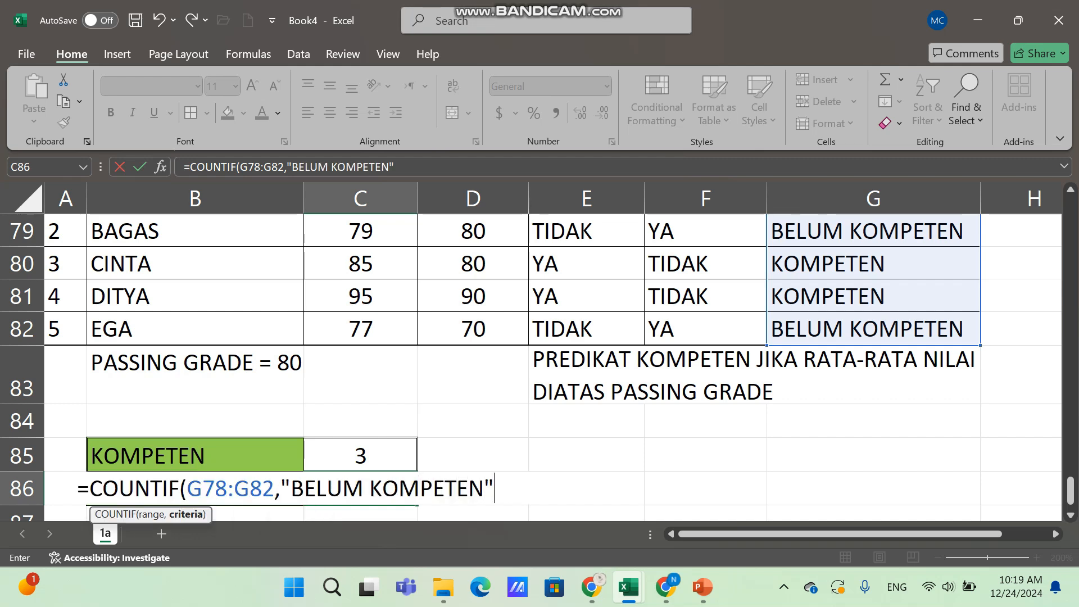
pyautogui.write(')')
pyautogui.press('Return')
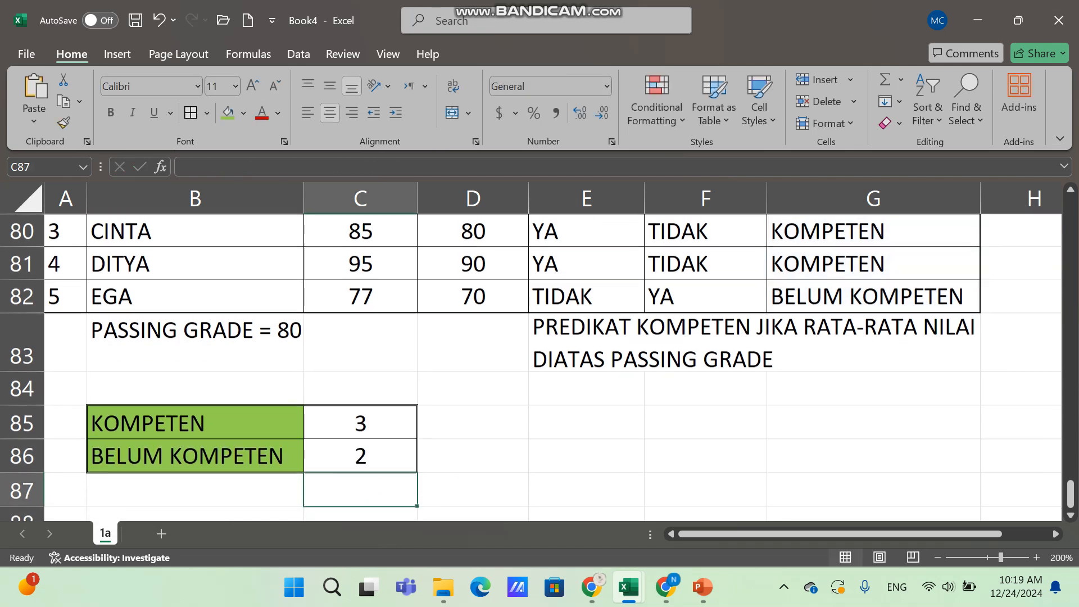
pyautogui.click(586, 422)
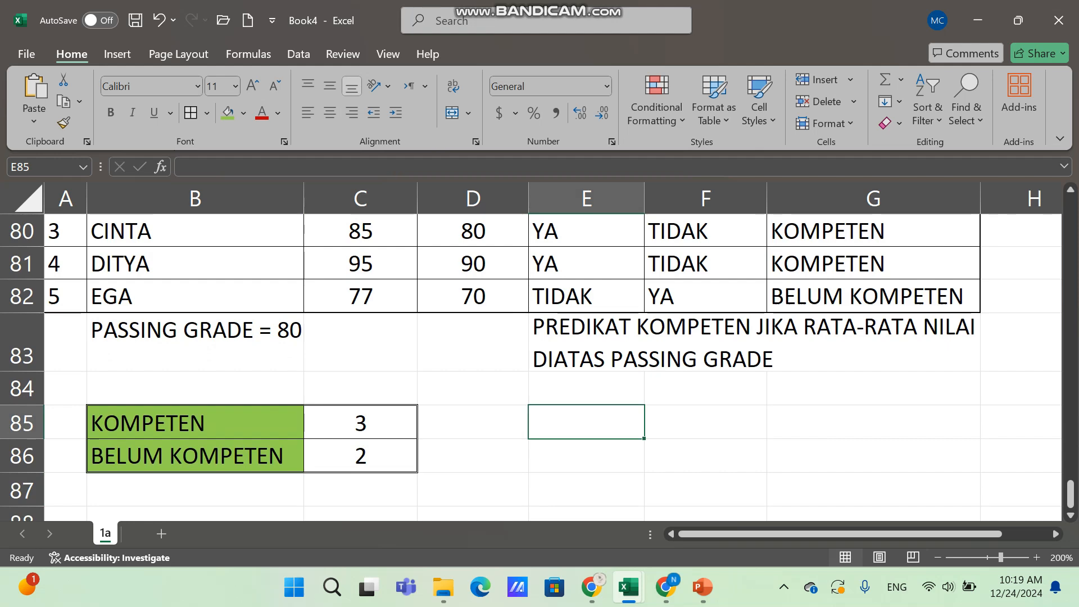
pyautogui.scroll(1, 530, 366)
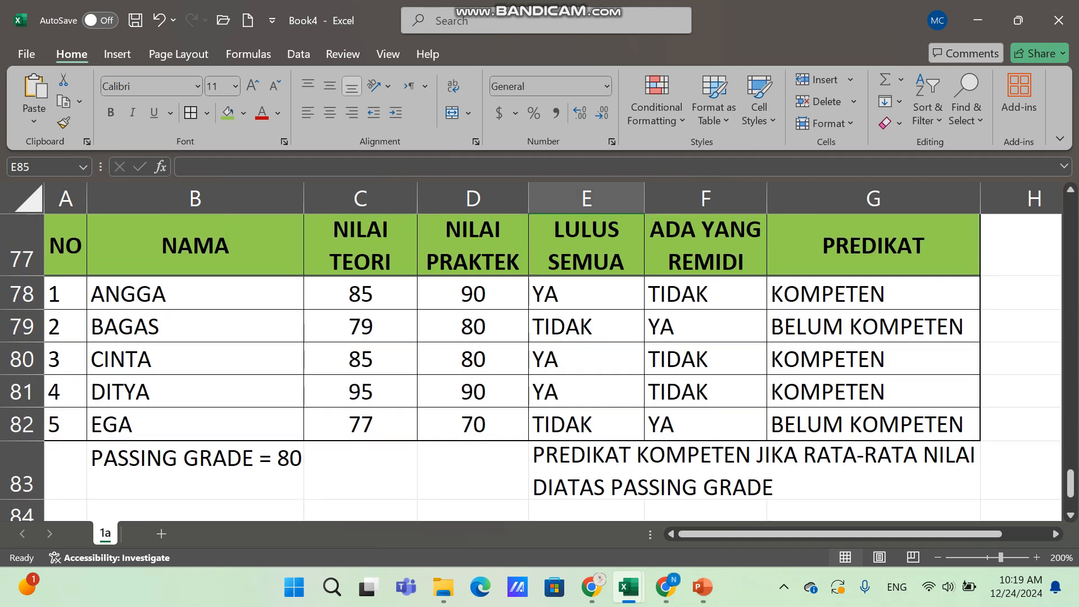
pyautogui.scroll(-1, 529, 365)
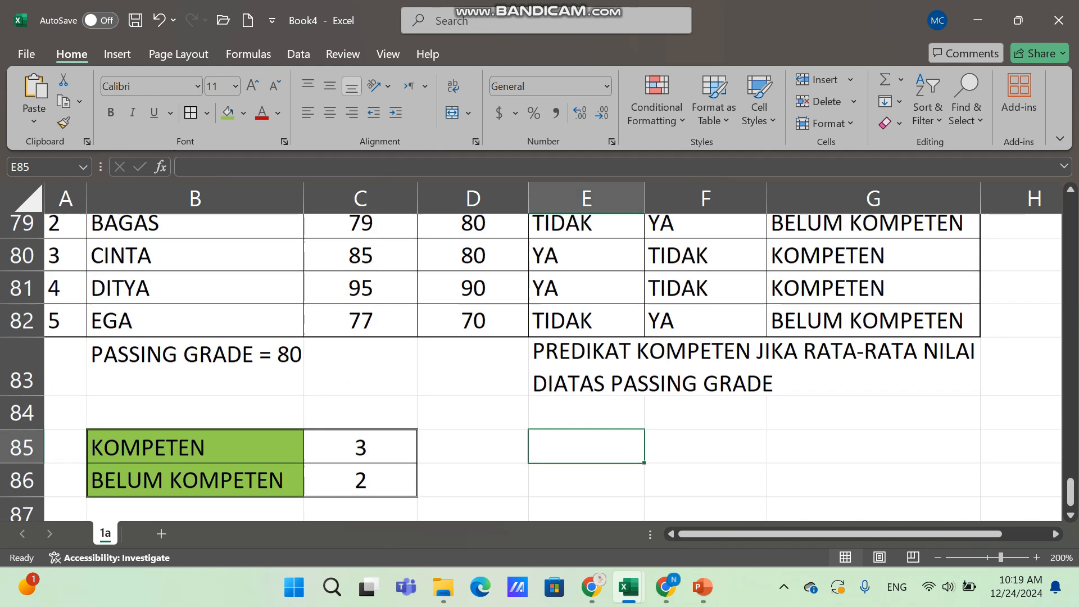